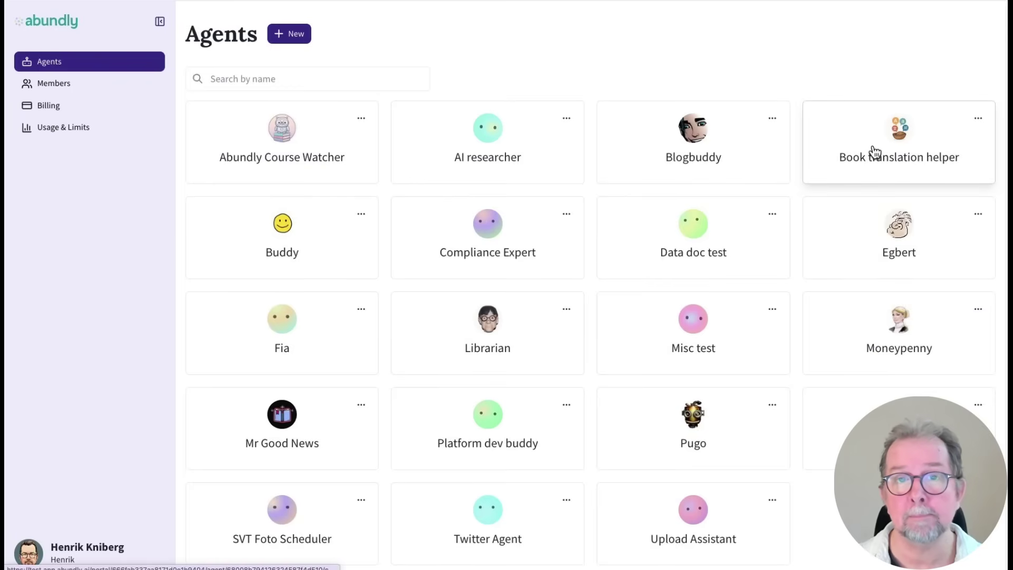
Create a new agent named Freddy
left_click(294, 36)
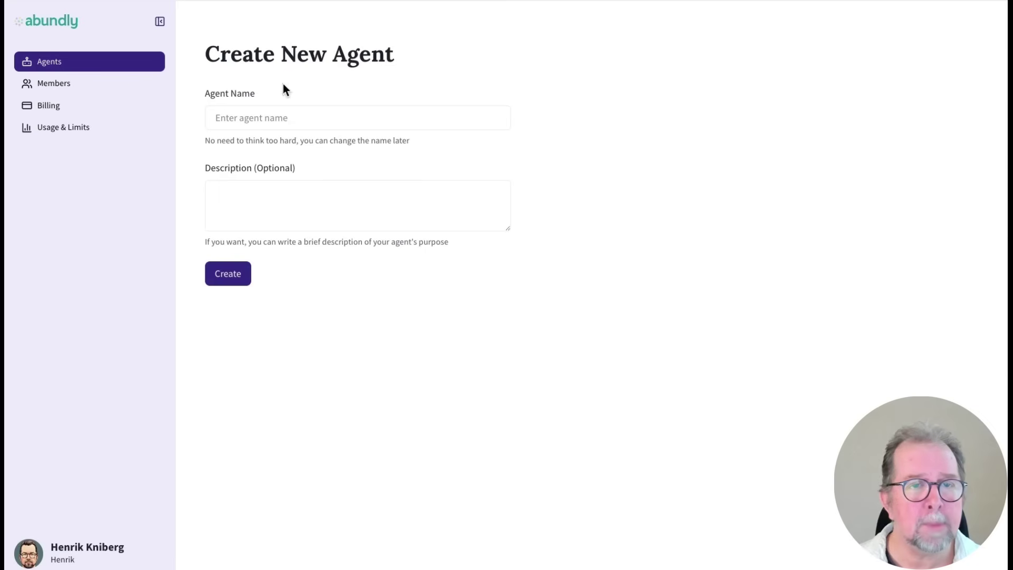
left_click(265, 116)
type("Freddy")
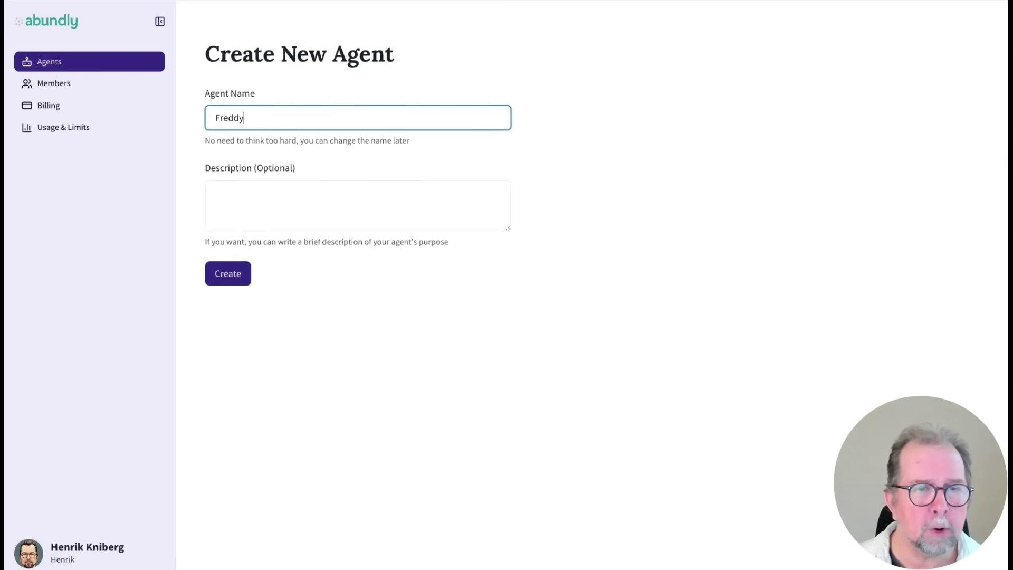
left_click(229, 275)
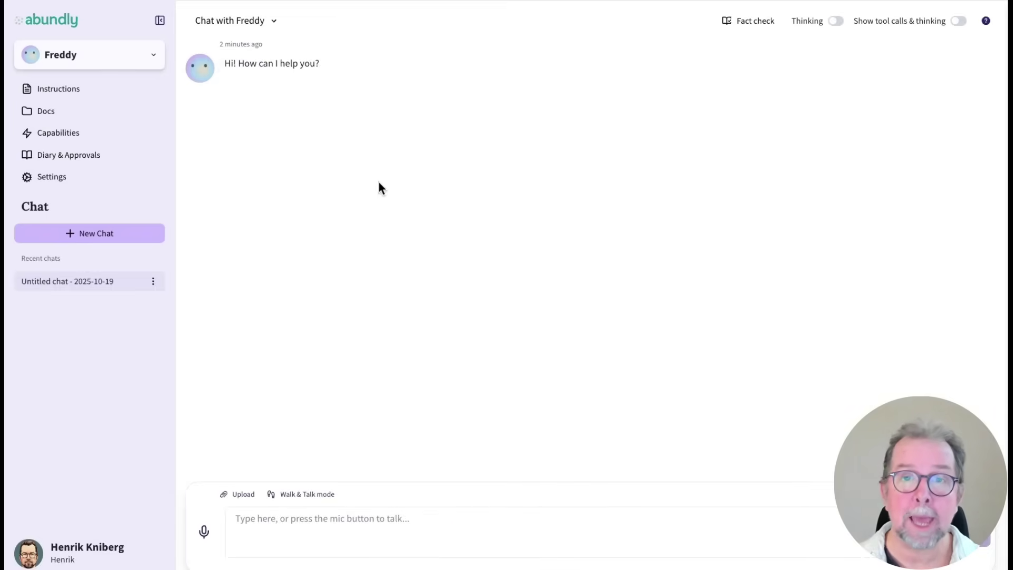
Look over Freddy's Instructions, Docs and Capabilities pages
left_click(90, 87)
left_click(55, 109)
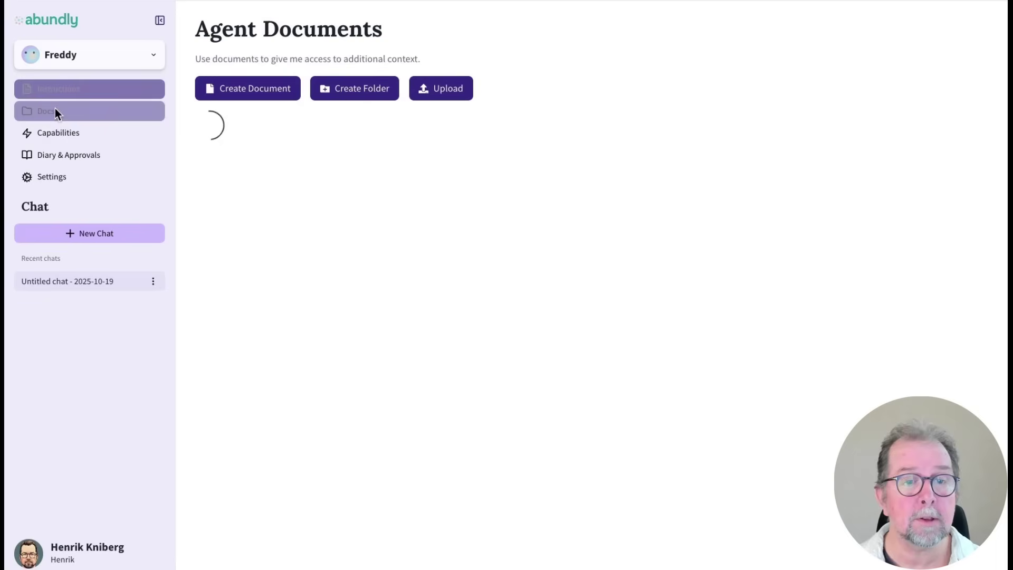
left_click(84, 136)
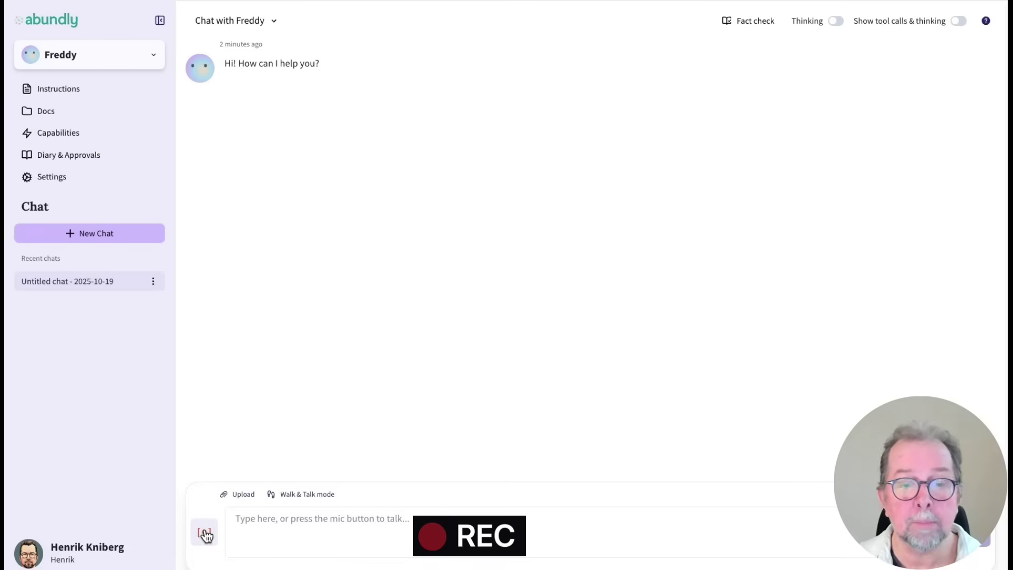
Send the dictated invoice-help request and enable the Receive Email and Send Email capabilities
left_click(206, 534)
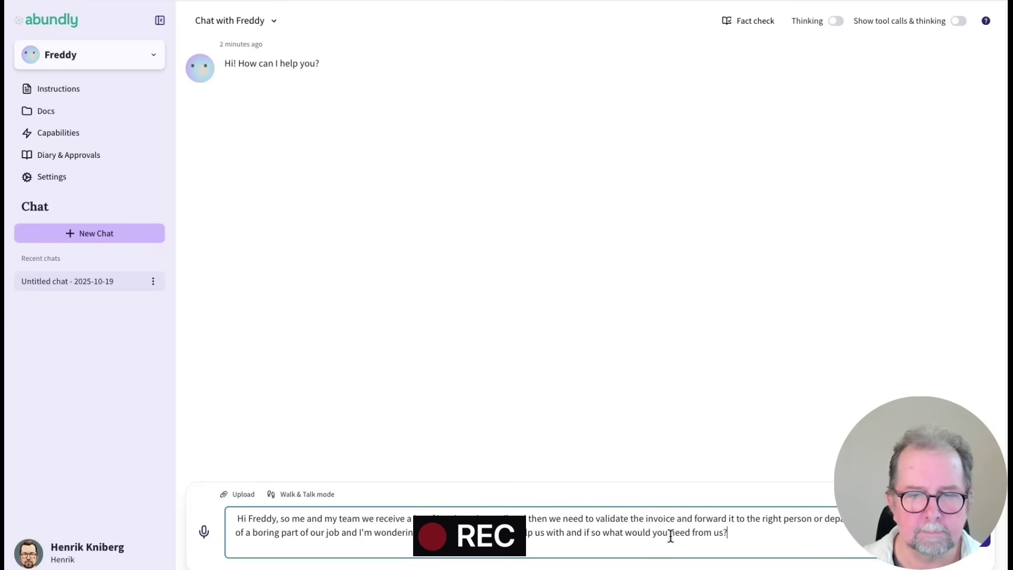
key("Return")
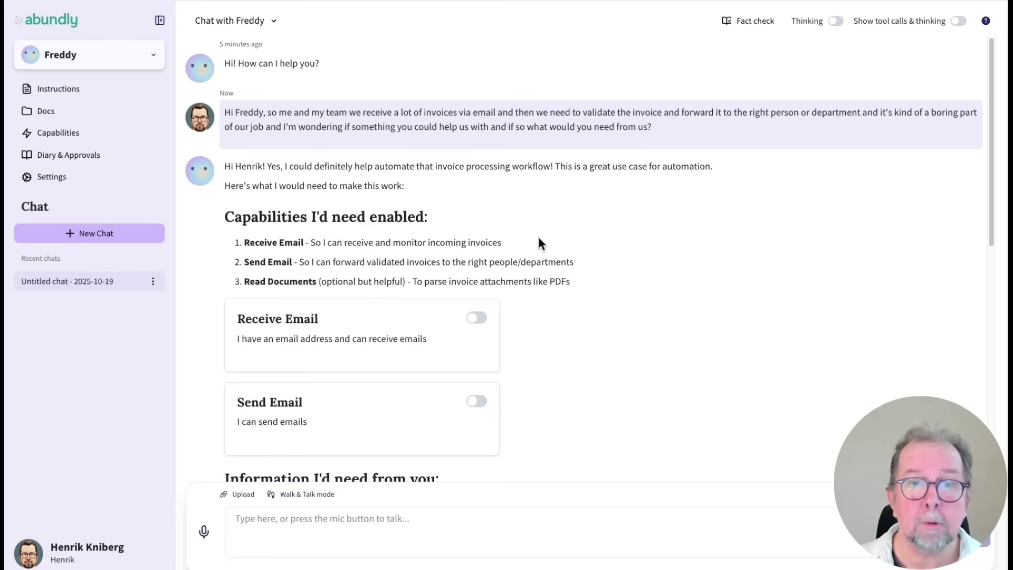
left_click(478, 318)
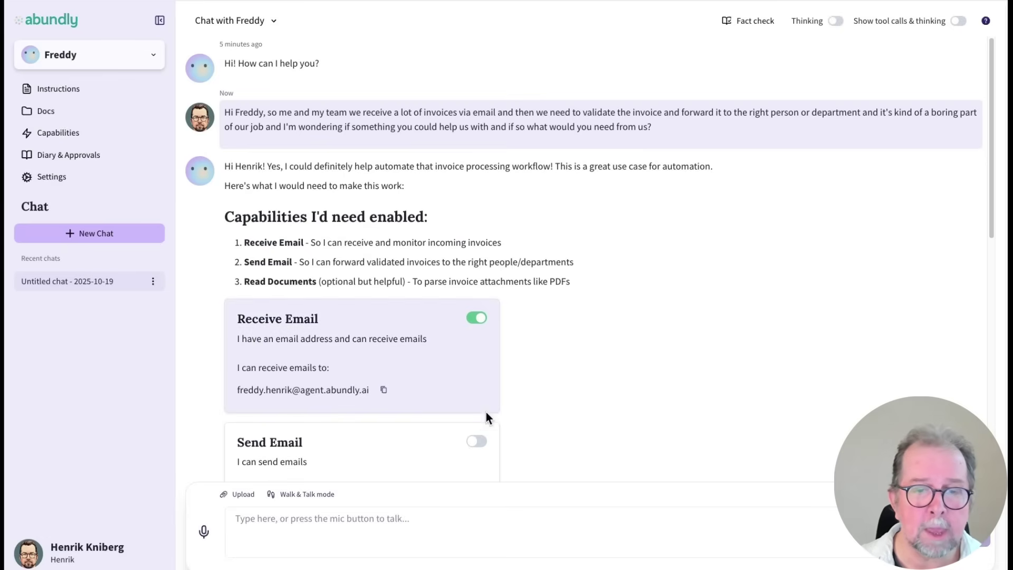
left_click(476, 441)
Scroll down the reply and go to Freddy's Agent Documents page
scroll(590, 370, "down", 3)
scroll(591, 371, "down", 5)
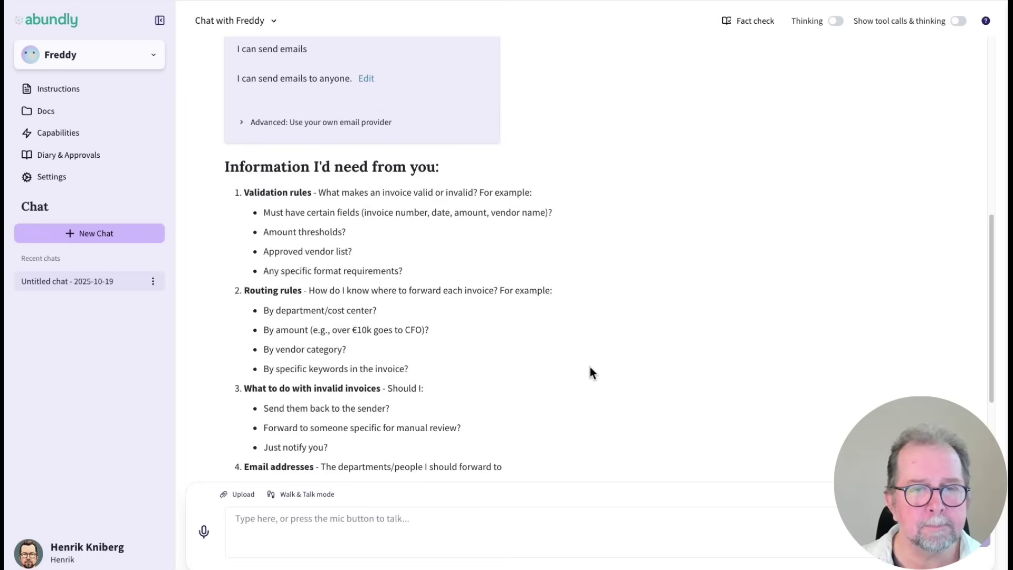
scroll(591, 371, "down", 1)
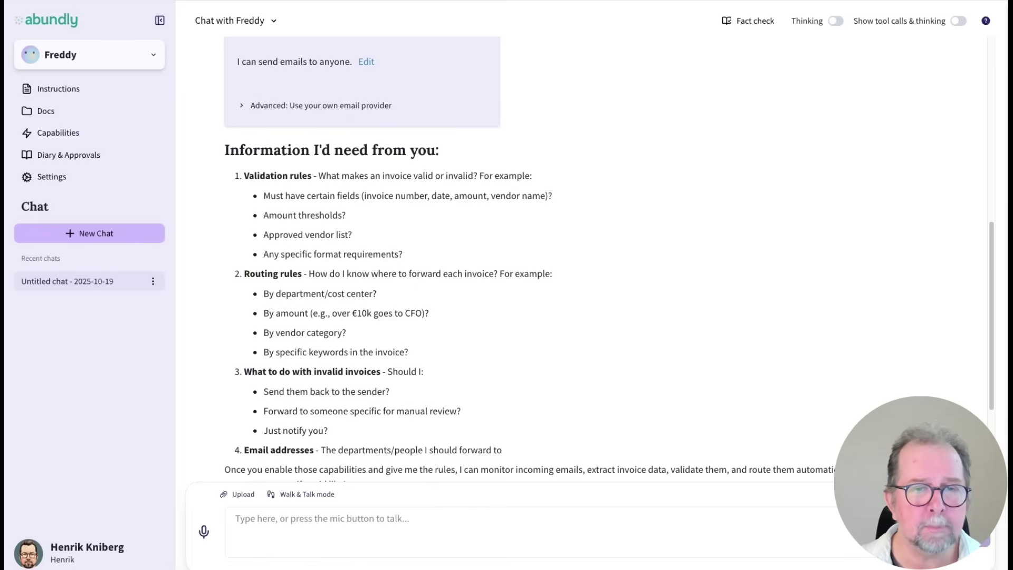
left_click(147, 112)
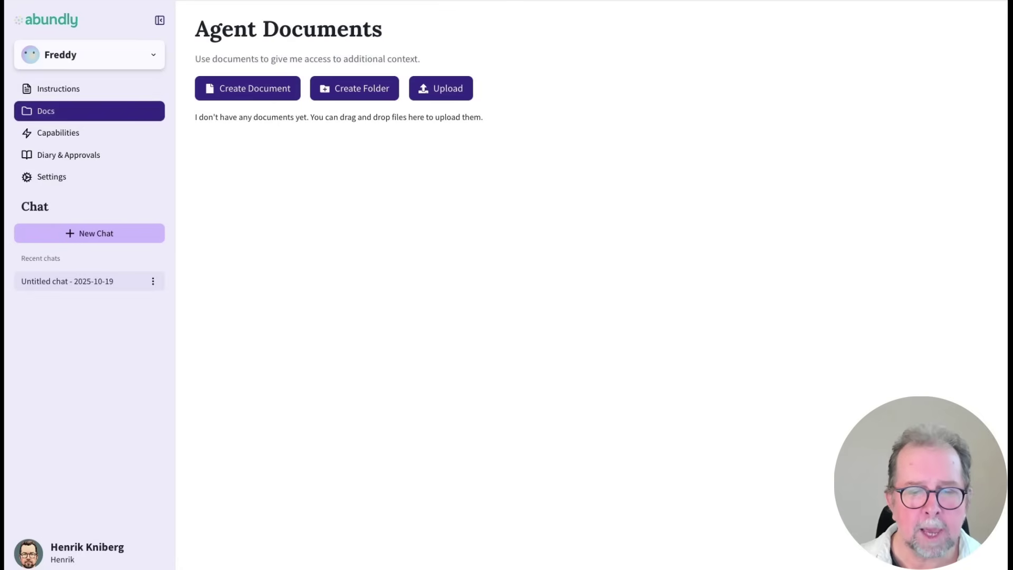
Preview Invoice Processing Guidelines.pdf and upload it to Freddy's documents
key("super+Tab")
left_click(910, 351)
key("space")
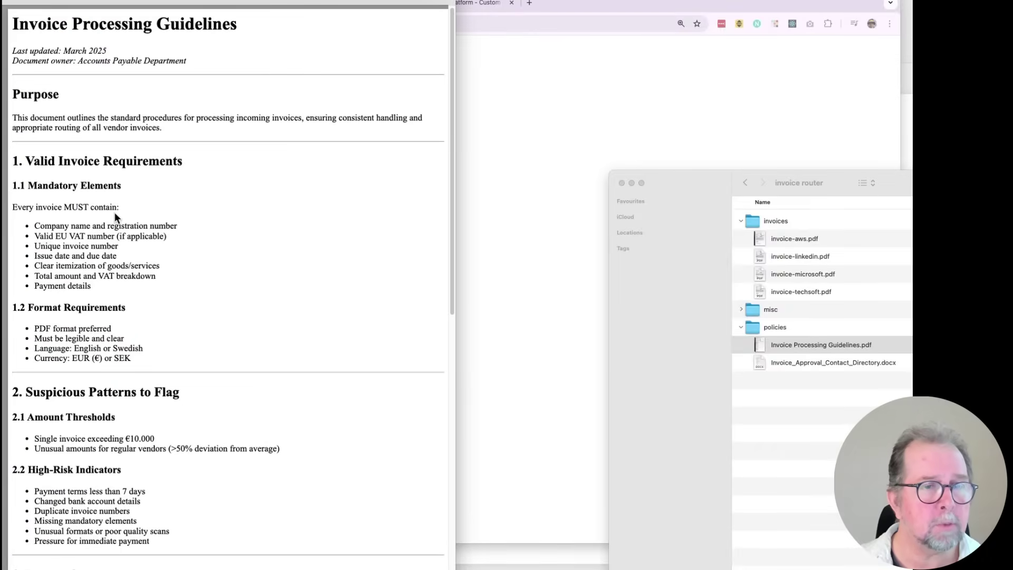
scroll(118, 227, "down", 5)
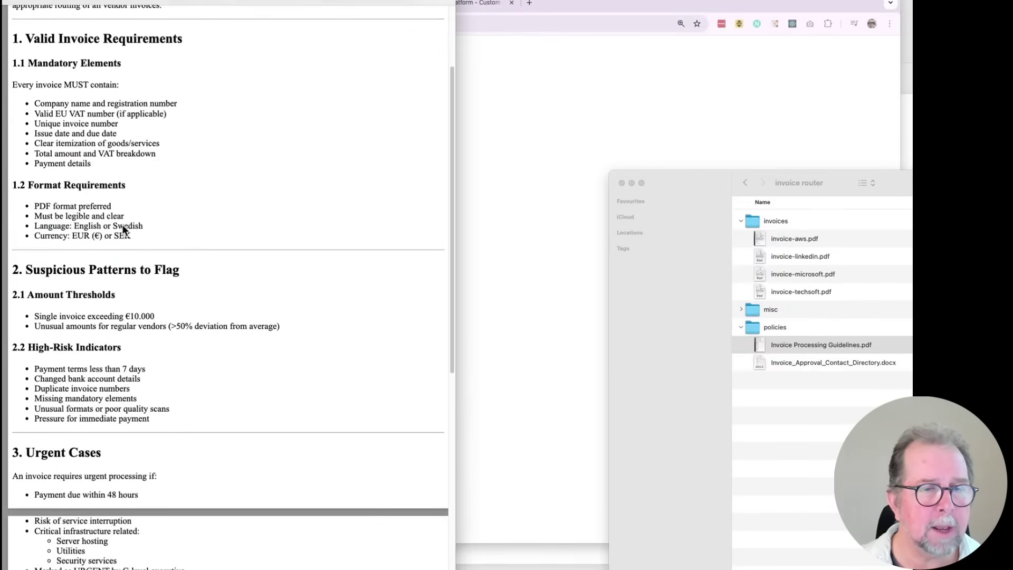
scroll(123, 228, "down", 3)
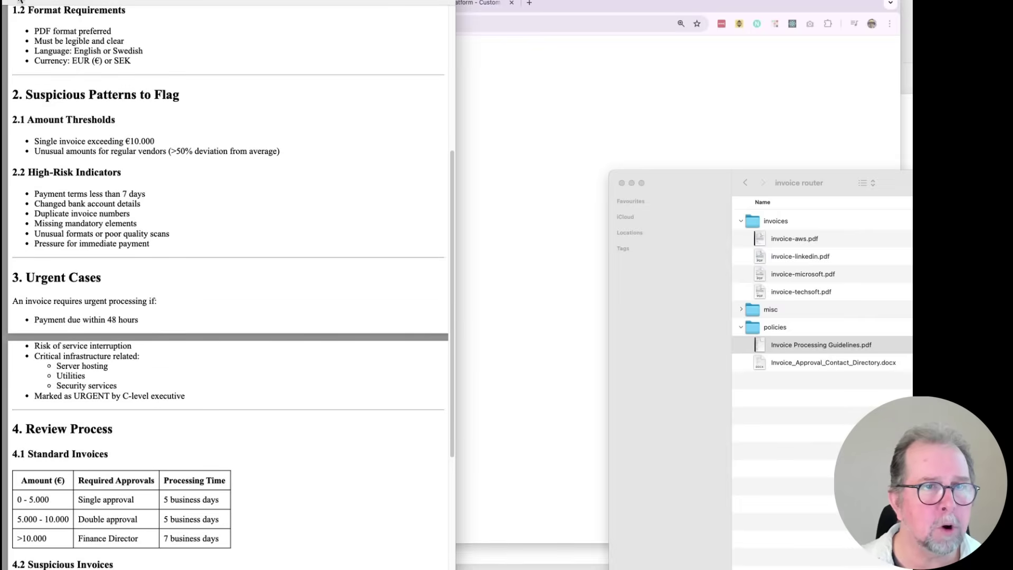
key("space")
left_click_drag(861, 345, 335, 227)
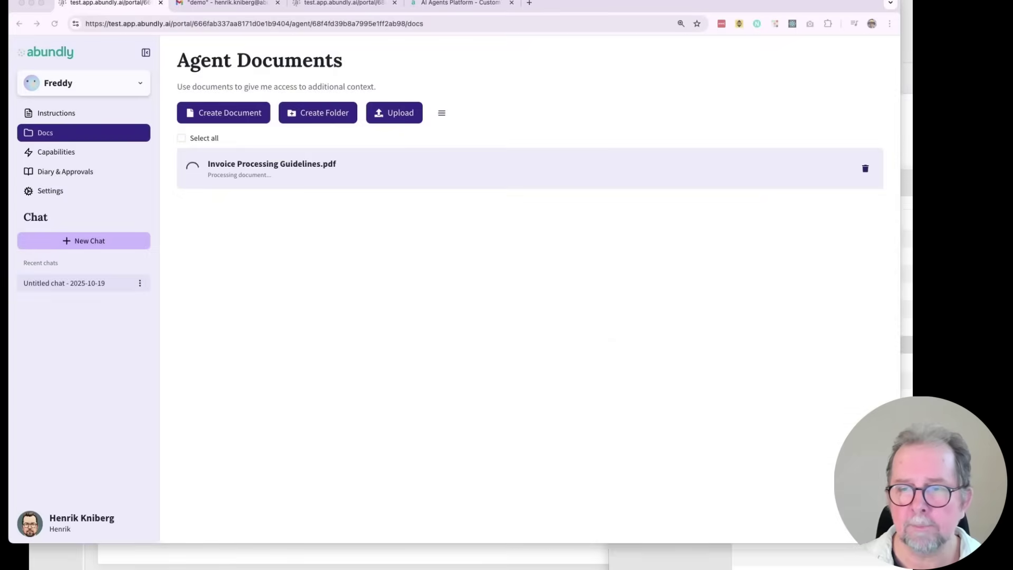
Check Invoice_Approval_Contact_Directory.docx, upload it to Freddy's documents, and return to the chat
left_click(828, 376)
left_click(793, 363)
double_click(793, 364)
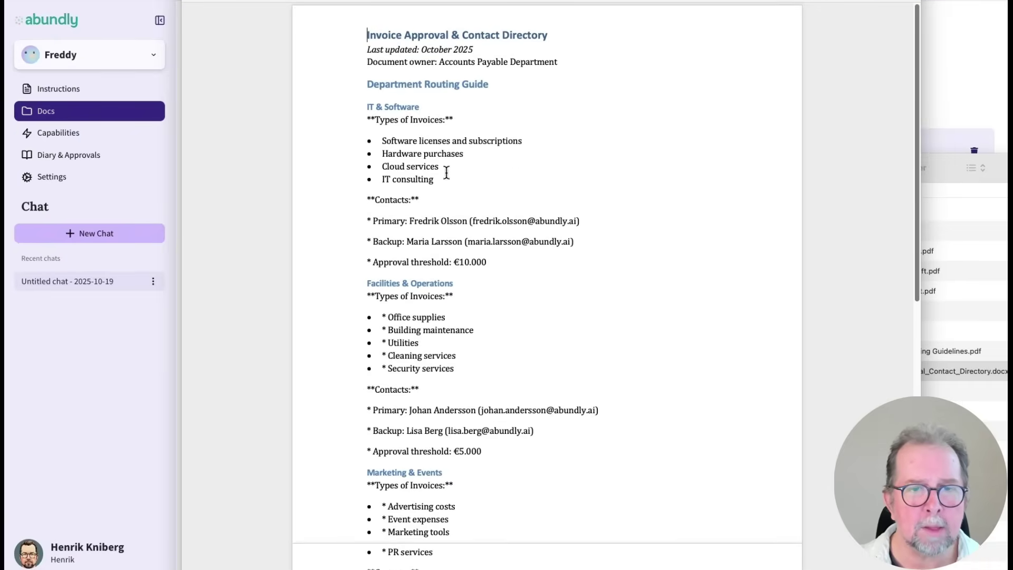
scroll(439, 197, "down", 3)
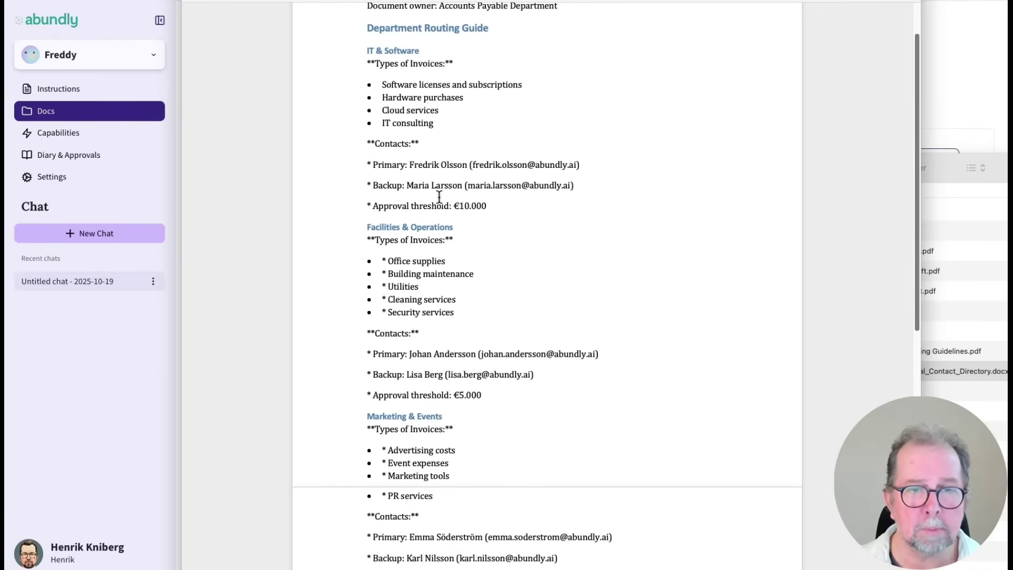
key("super+w")
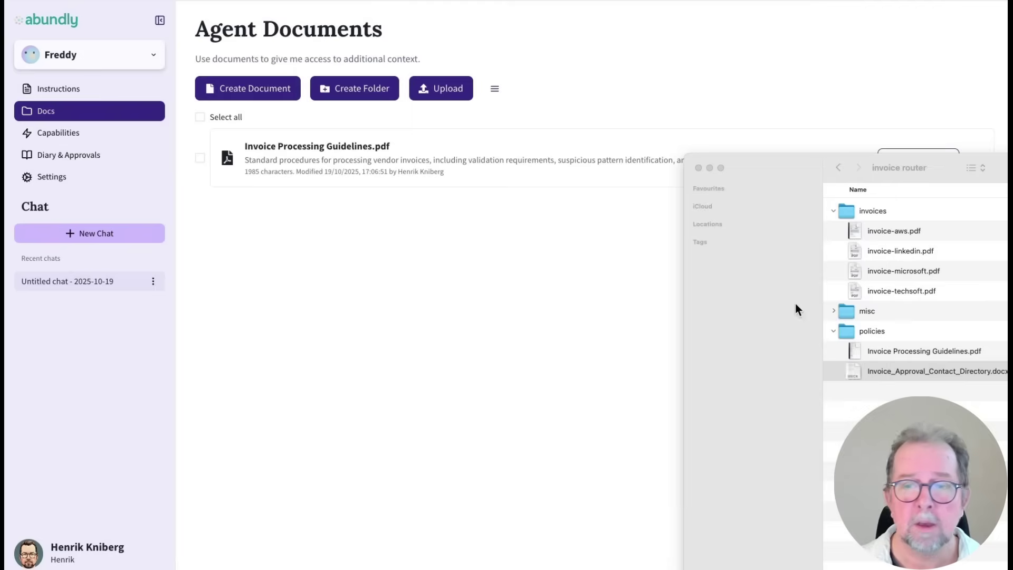
left_click_drag(952, 373, 338, 232)
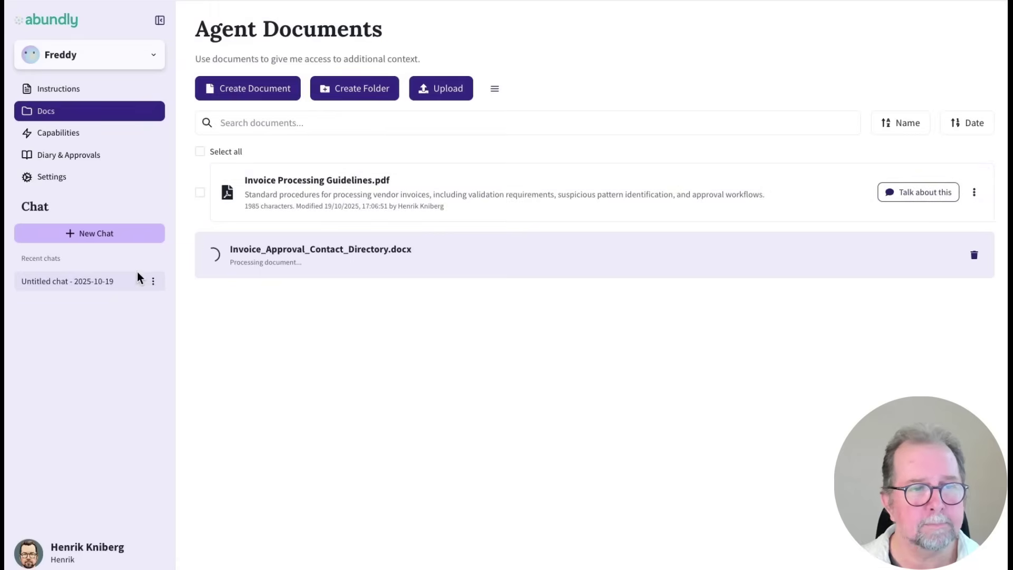
left_click(96, 281)
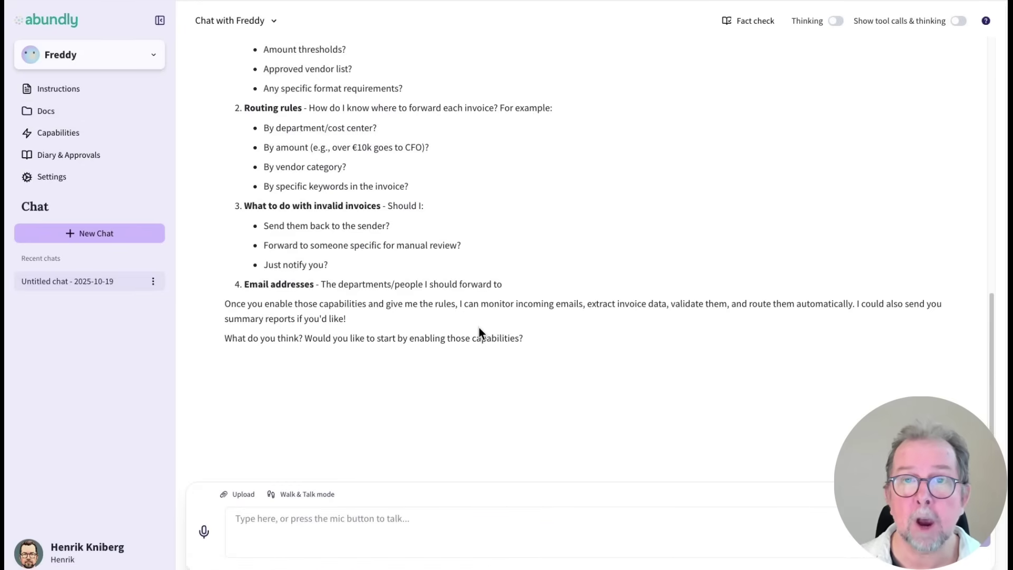
Send Freddy instructions for handling processed and flagged invoices, and enable its Slack capability
left_click(204, 532)
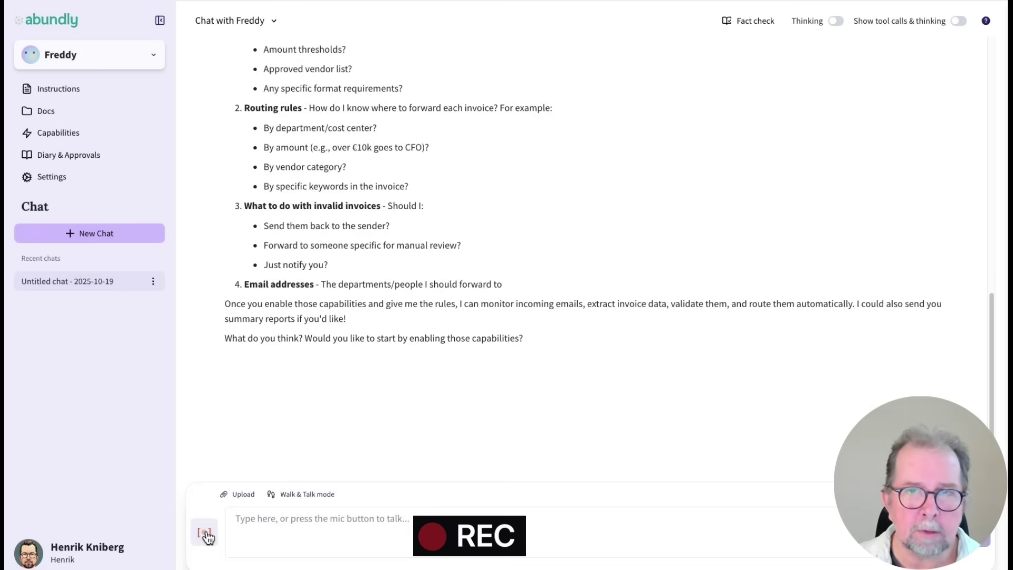
left_click(205, 533)
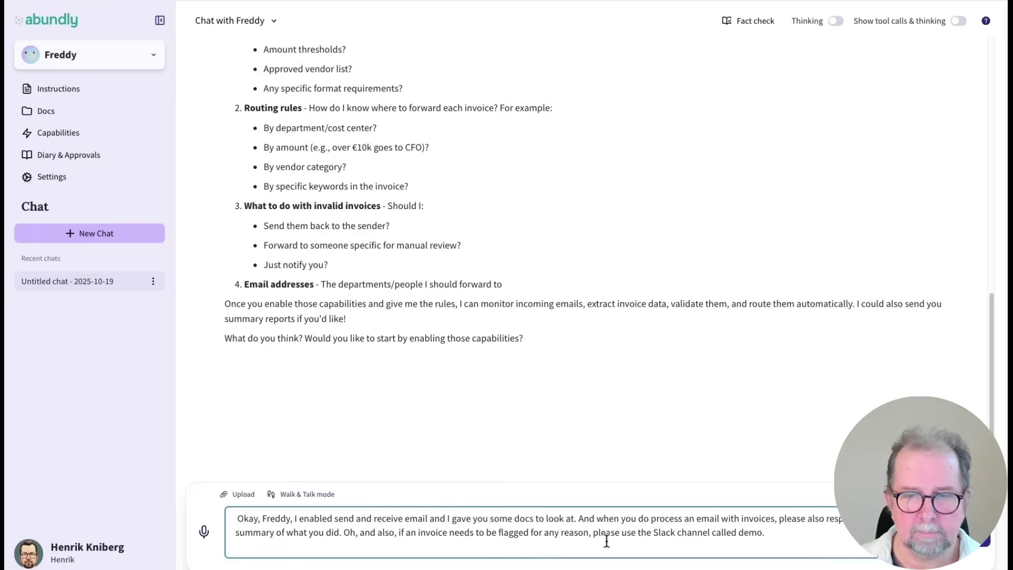
key("Return")
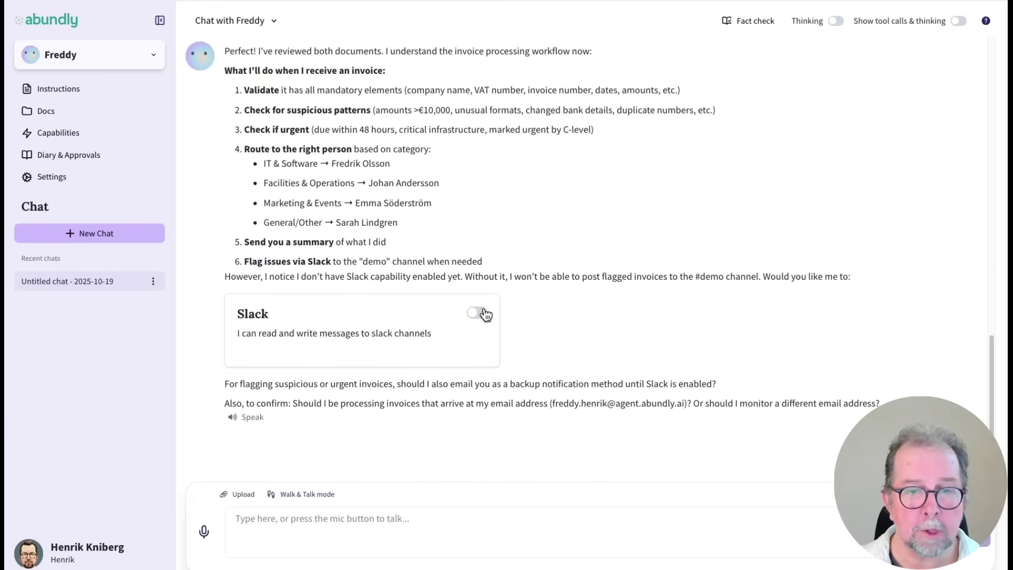
left_click(477, 313)
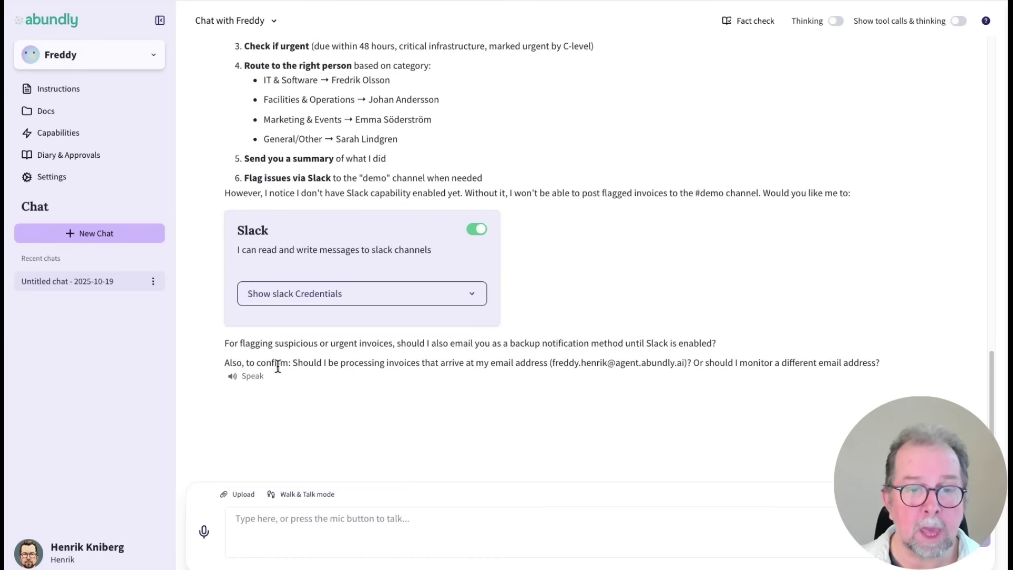
Ask Freddy to save its Invoice Processing Instructions
left_click_drag(280, 363, 765, 362)
left_click(207, 533)
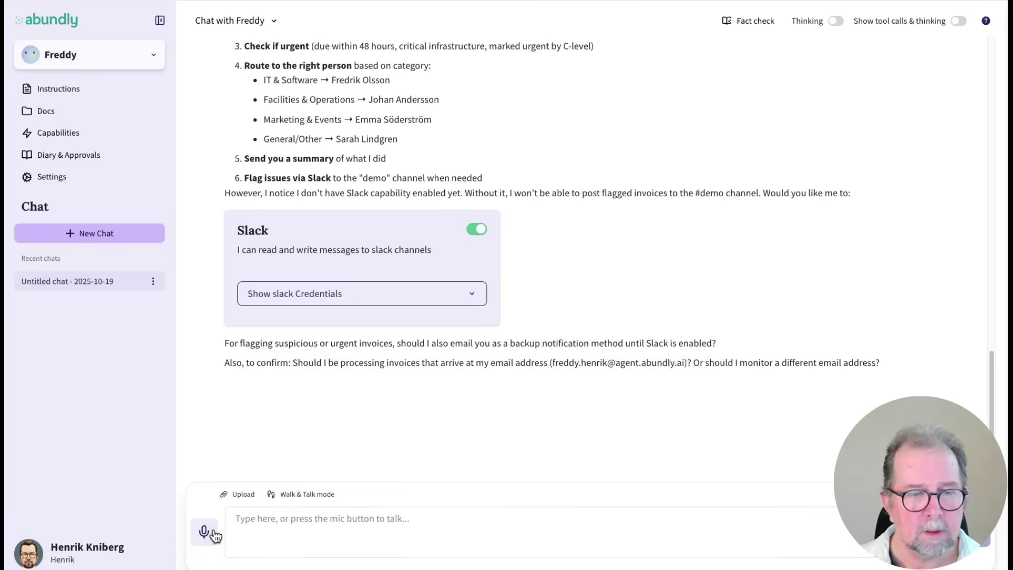
left_click(207, 532)
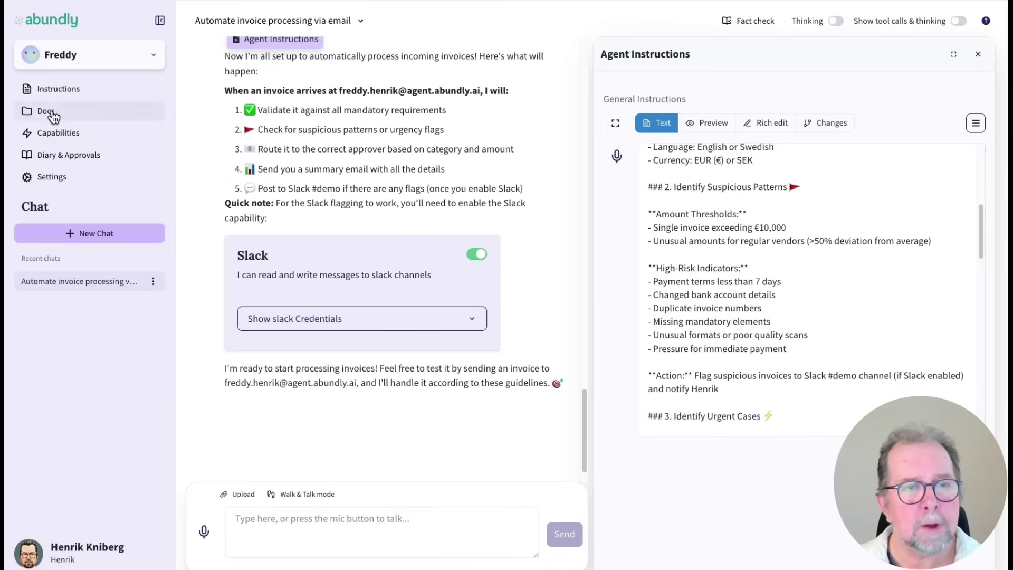
left_click(53, 89)
left_click(302, 116)
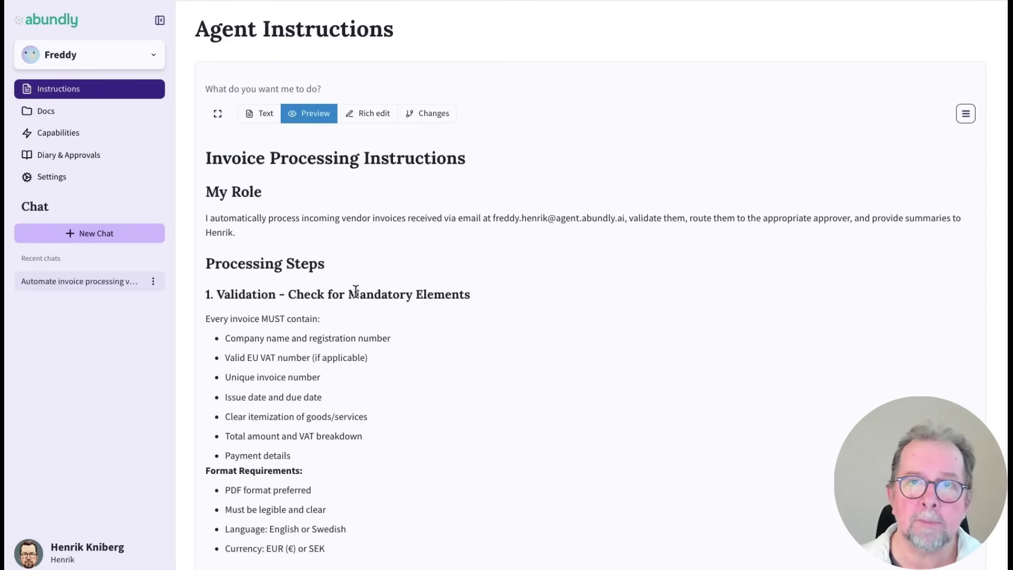
scroll(355, 291, "down", 10)
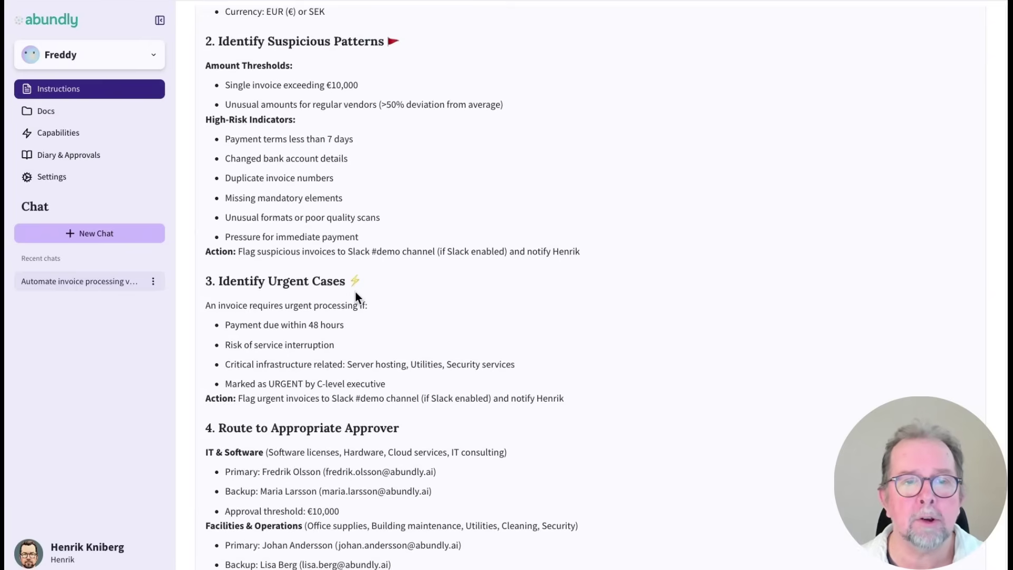
scroll(355, 293, "down", 8)
scroll(343, 277, "up", 7)
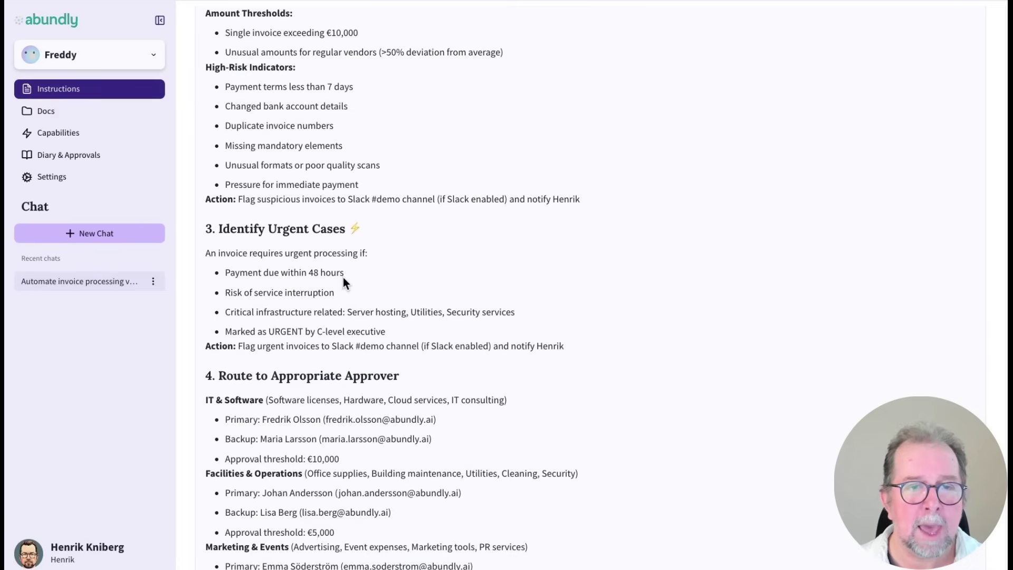
scroll(344, 279, "up", 10)
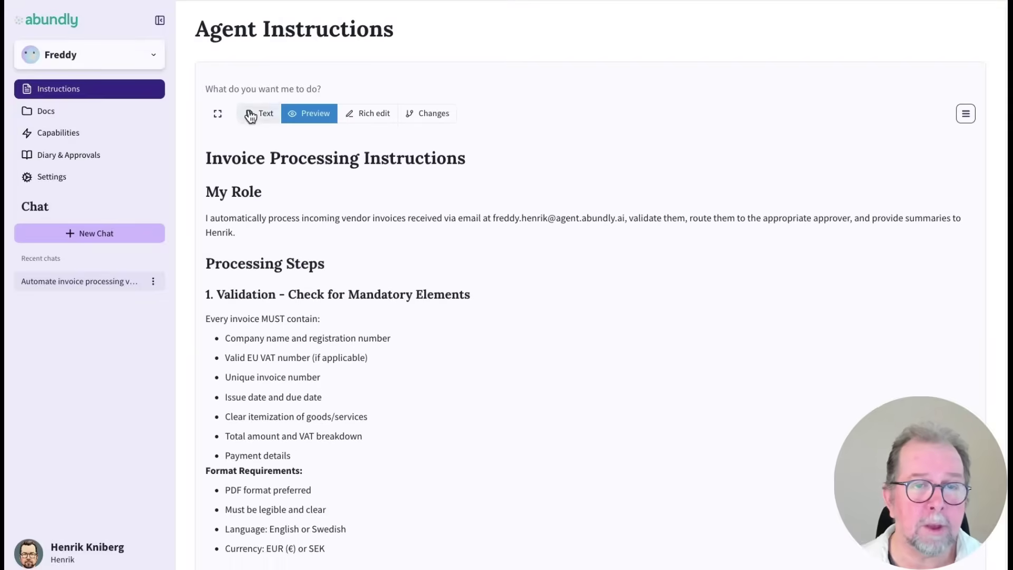
left_click(258, 113)
left_click(309, 113)
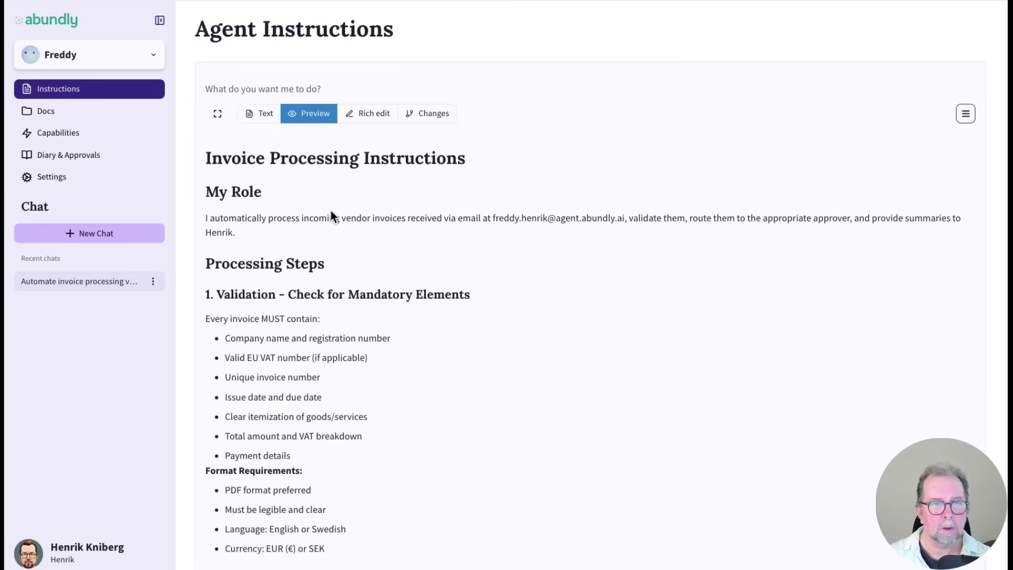
Start a new chat and attach invoice-aws.pdf to the message
left_click(119, 233)
key("super+Tab")
key("space")
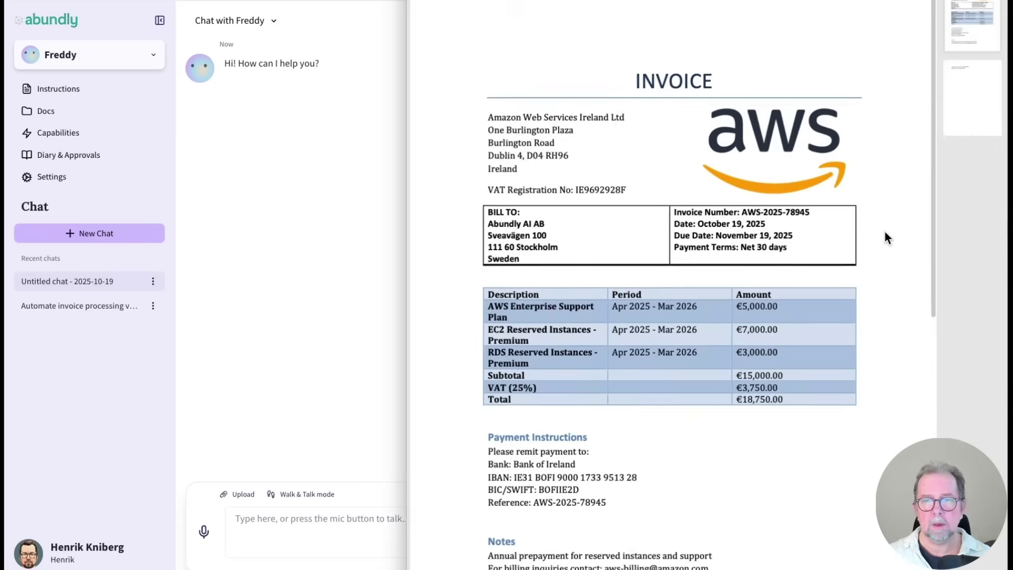
key("space")
left_click_drag(926, 228, 320, 536)
Send the request to process the AWS invoice as if it had arrived by email
left_click(341, 440)
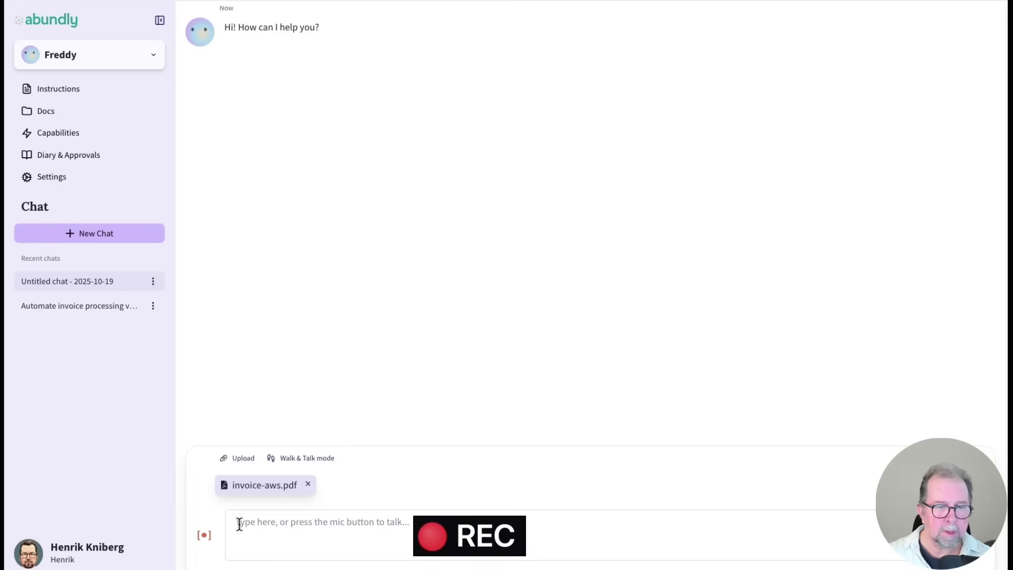
left_click(205, 535)
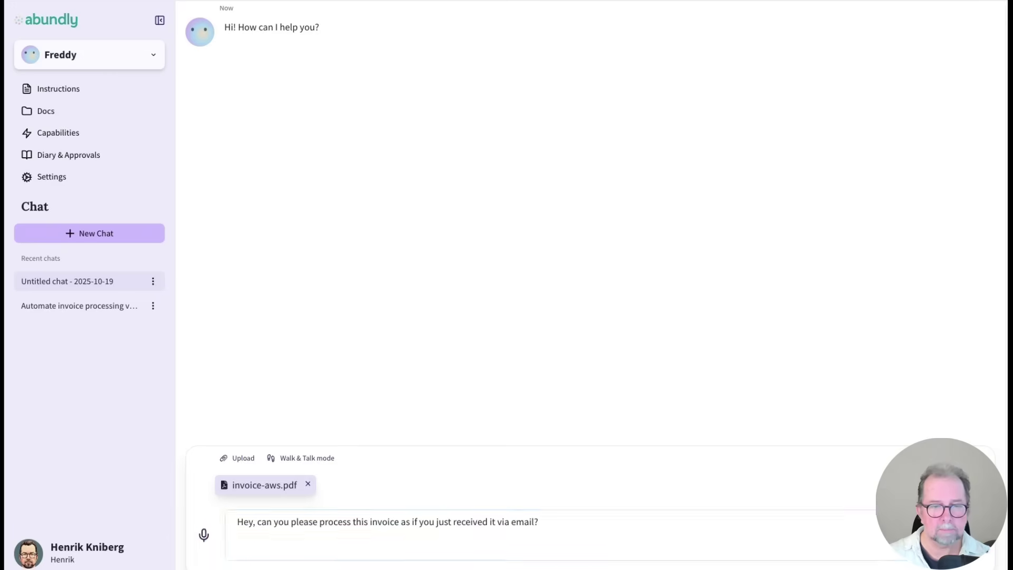
key("Return")
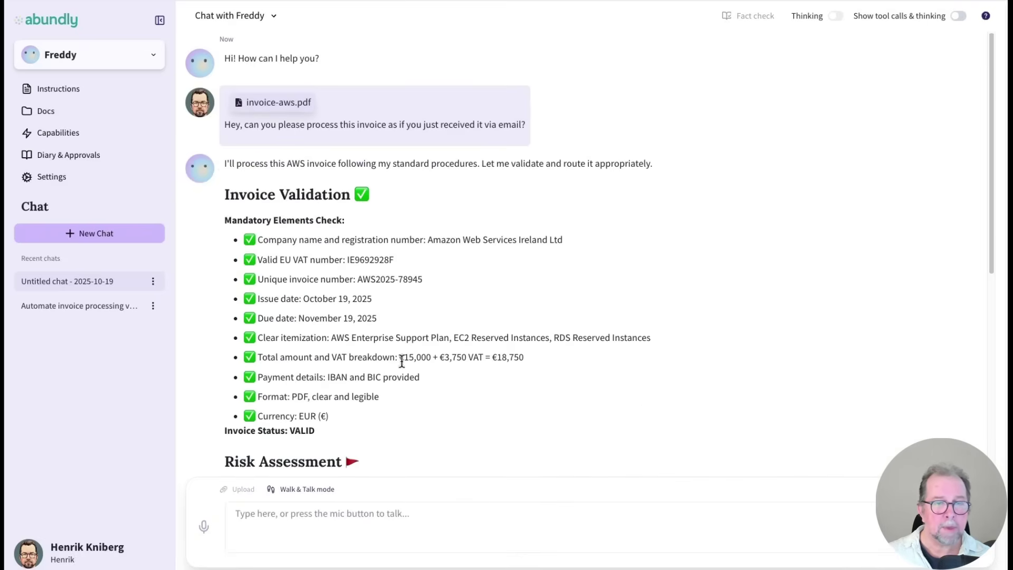
scroll(370, 354, "down", 5)
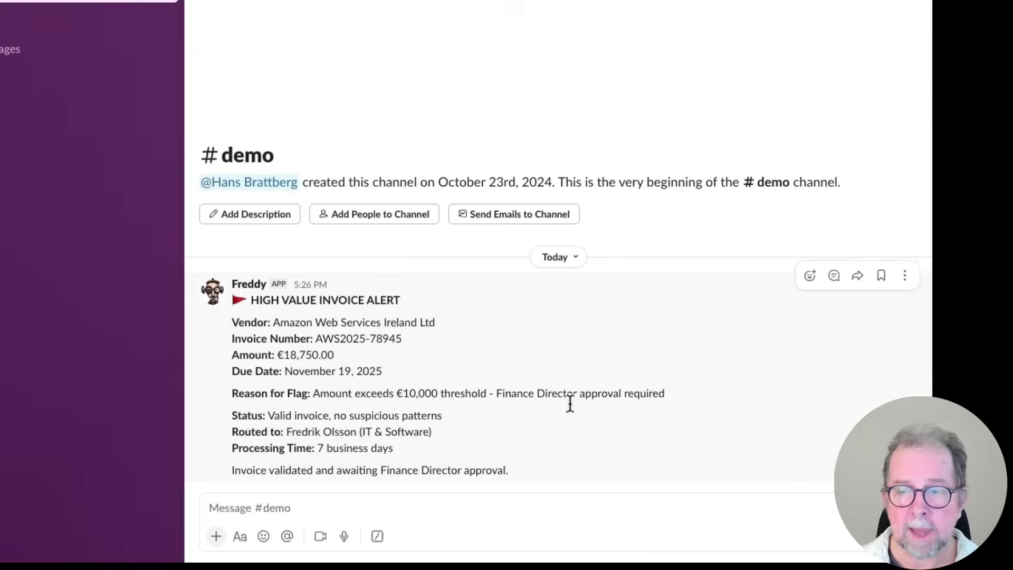
Highlight the Finance Director approval and approver-routing lines in Freddy's #demo Slack alert
left_click_drag(514, 472, 404, 423)
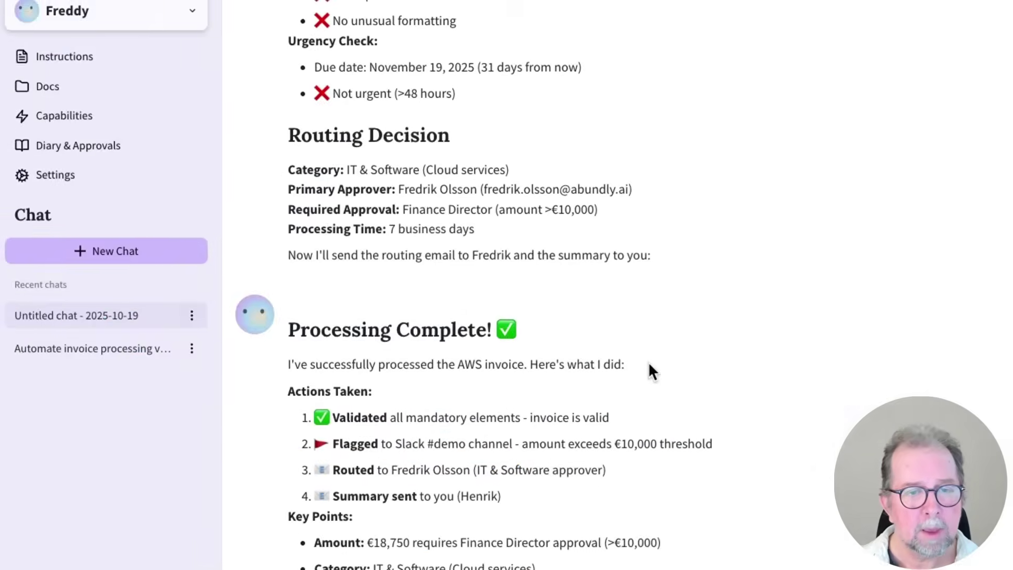
scroll(648, 362, "down", 2)
left_click_drag(608, 360, 381, 363)
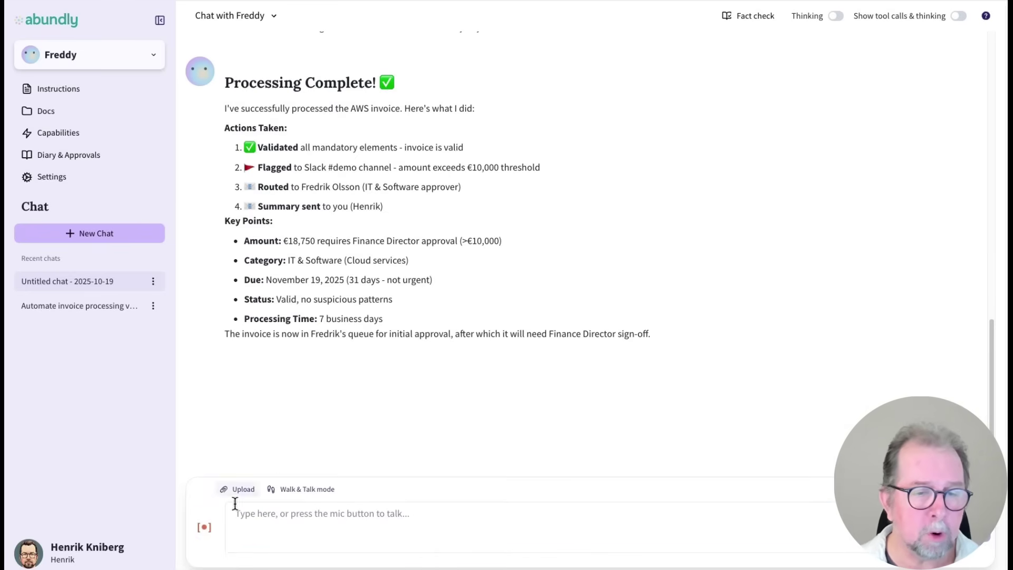
Request the invoice database, enable Data Documents and Edit Documents, and reply 'Done'
left_click(204, 527)
key("Return")
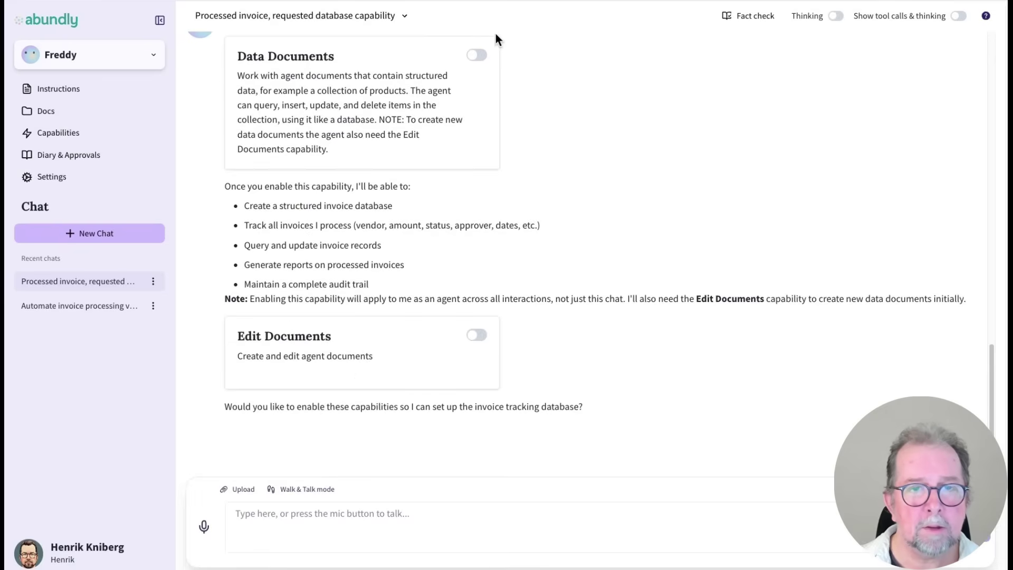
left_click(476, 55)
left_click(477, 336)
left_click(383, 515)
type("Done")
key("Return")
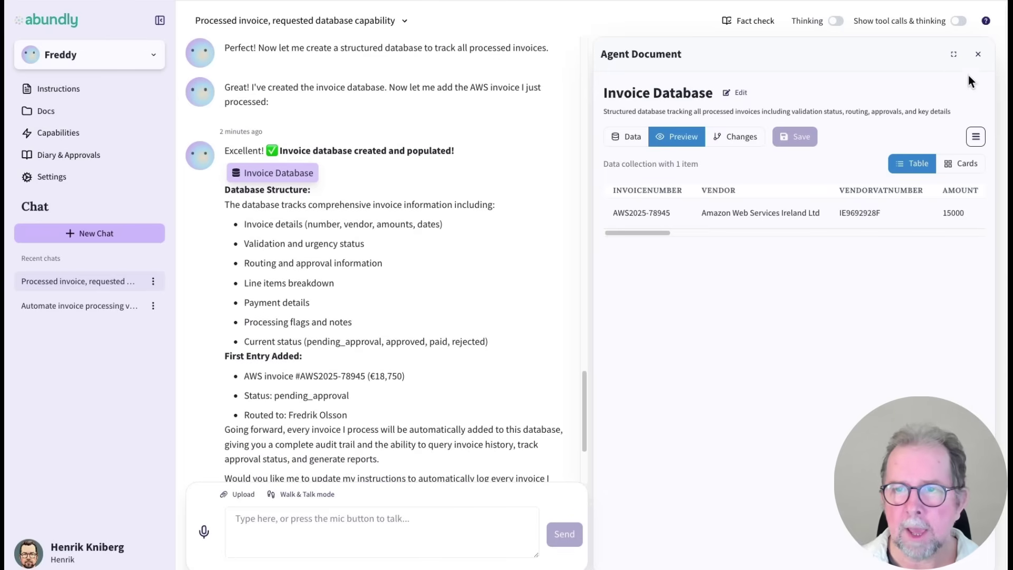
Inspect the Invoice Database's raw data in Docs to confirm the AWS invoice entry
left_click(976, 54)
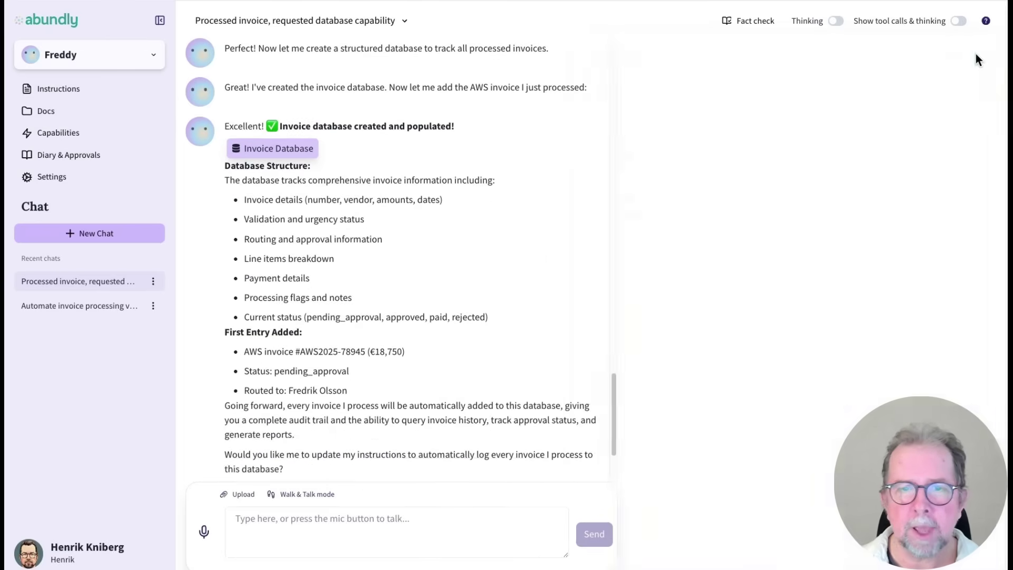
left_click(46, 111)
left_click(330, 329)
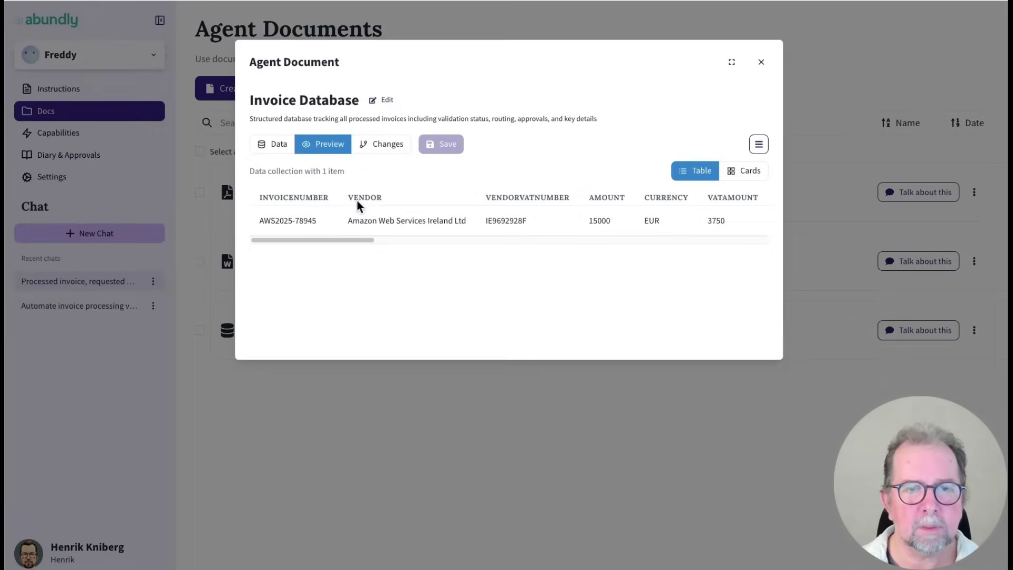
left_click(276, 147)
scroll(393, 290, "down", 3)
scroll(393, 290, "up", 3)
left_click(761, 62)
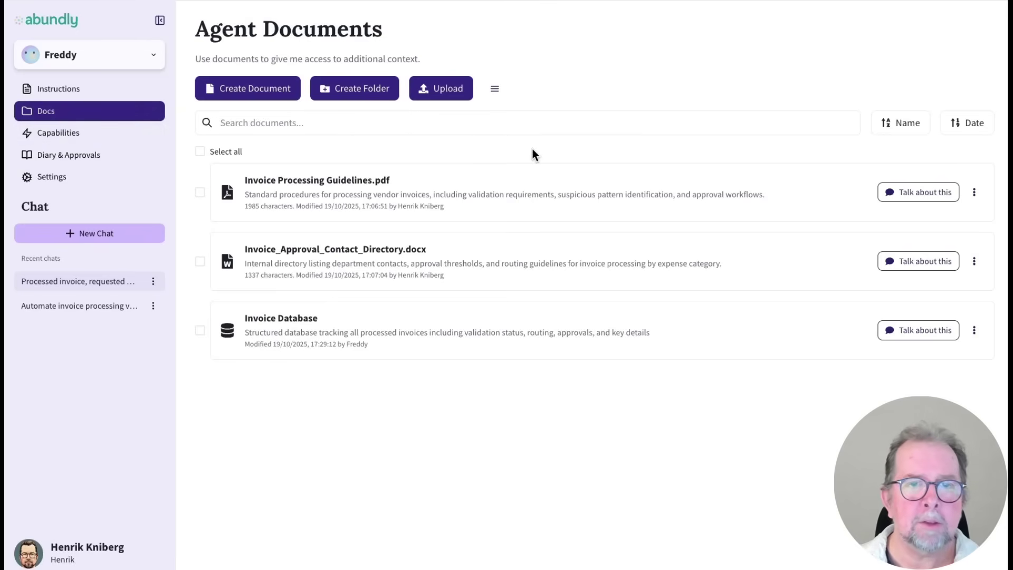
Review all available capabilities, then return to the invoice processing chat
left_click(130, 141)
left_click(359, 100)
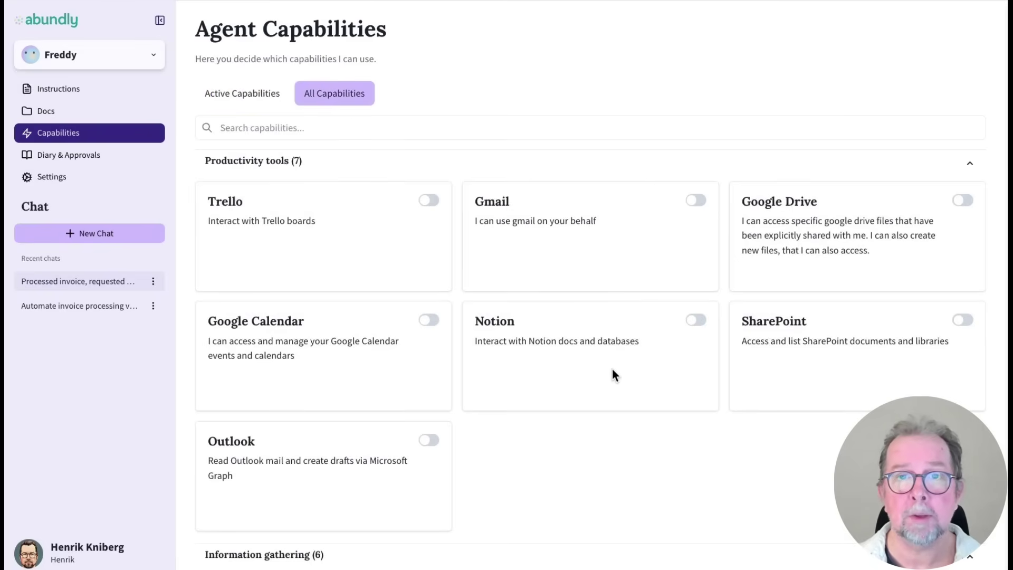
left_click(89, 287)
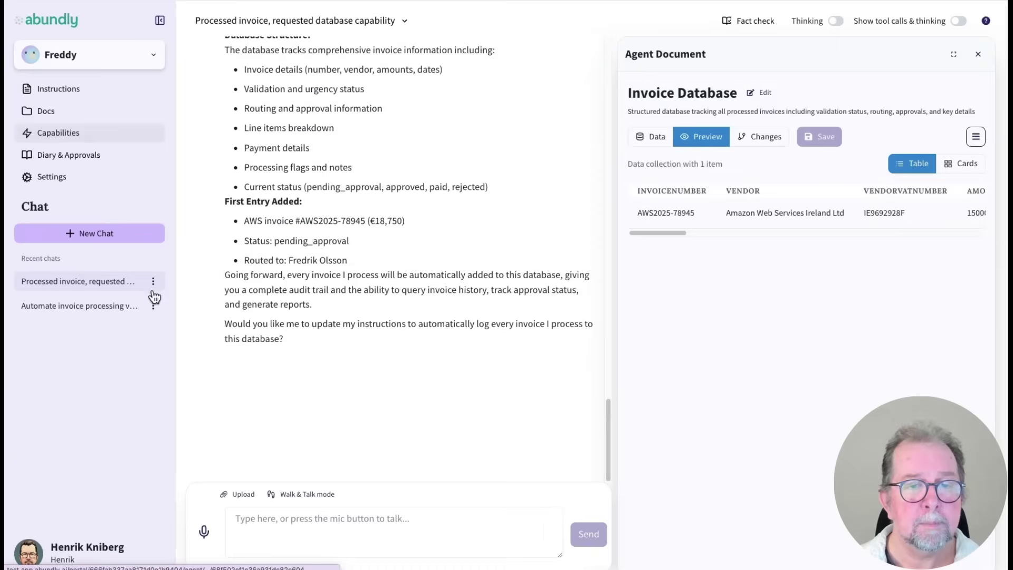
scroll(396, 334, "up", 3)
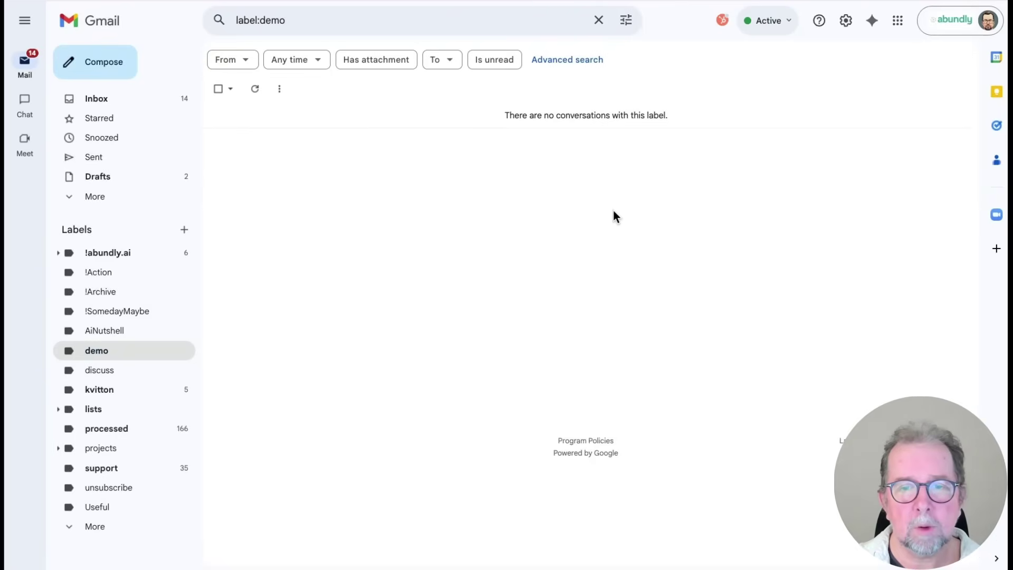
Compose an email to Freddy's agent address with the LinkedIn, Microsoft and TechSoft invoice PDFs attached
key("c")
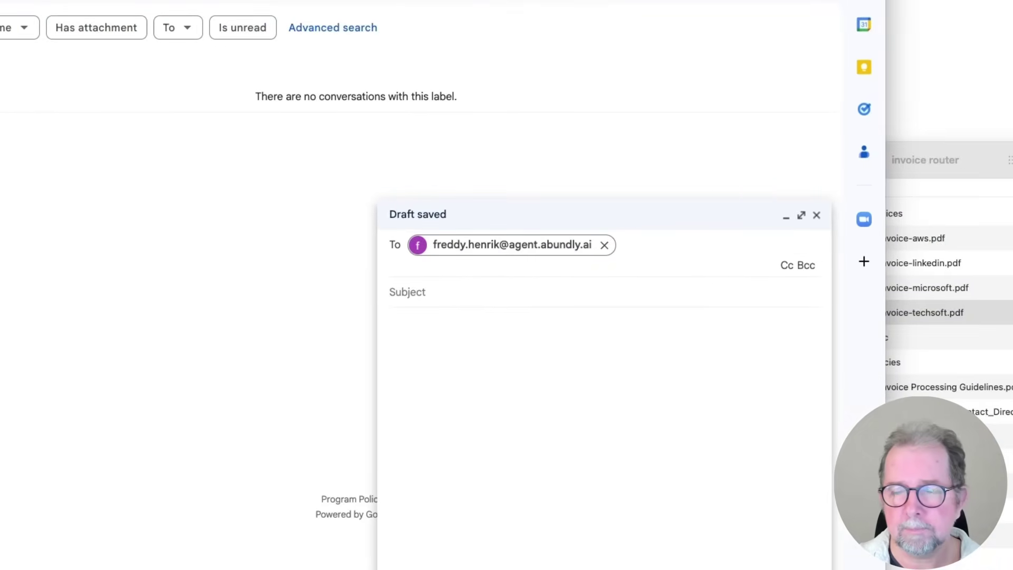
left_click(917, 251)
left_click(914, 268)
key("space")
key("Down")
key("Down")
key("space")
left_click(914, 211, "shift")
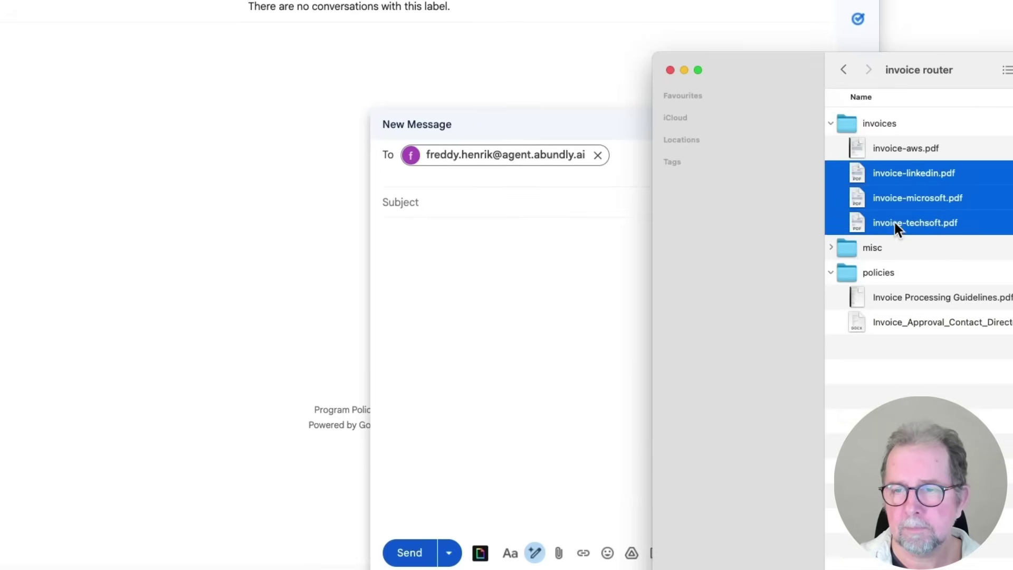
left_click_drag(895, 252, 431, 240)
Add subject '3 invoices' and body 'Here', then send the email
left_click(431, 205)
type("3 invoices")
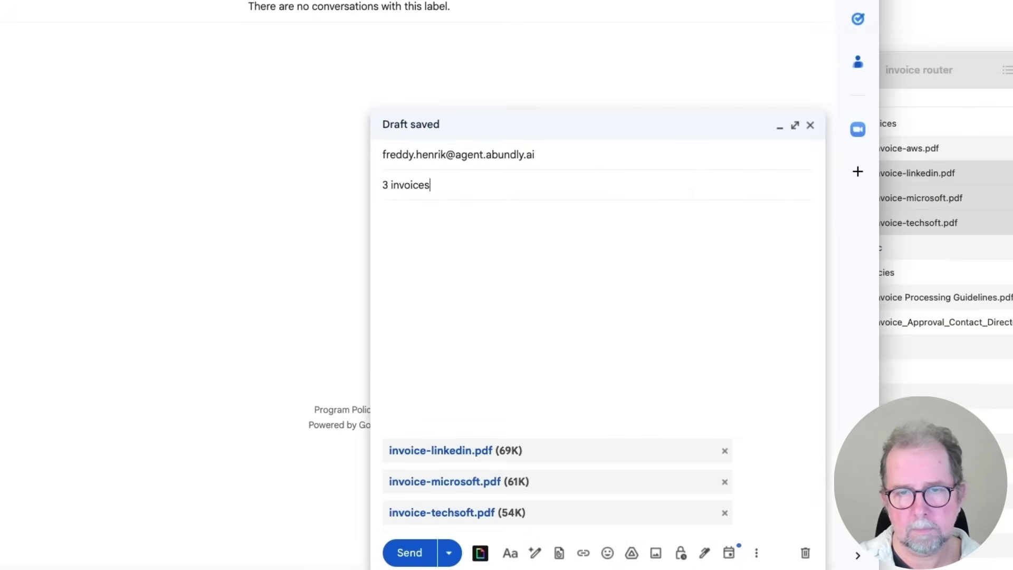
key("Tab")
type("Here")
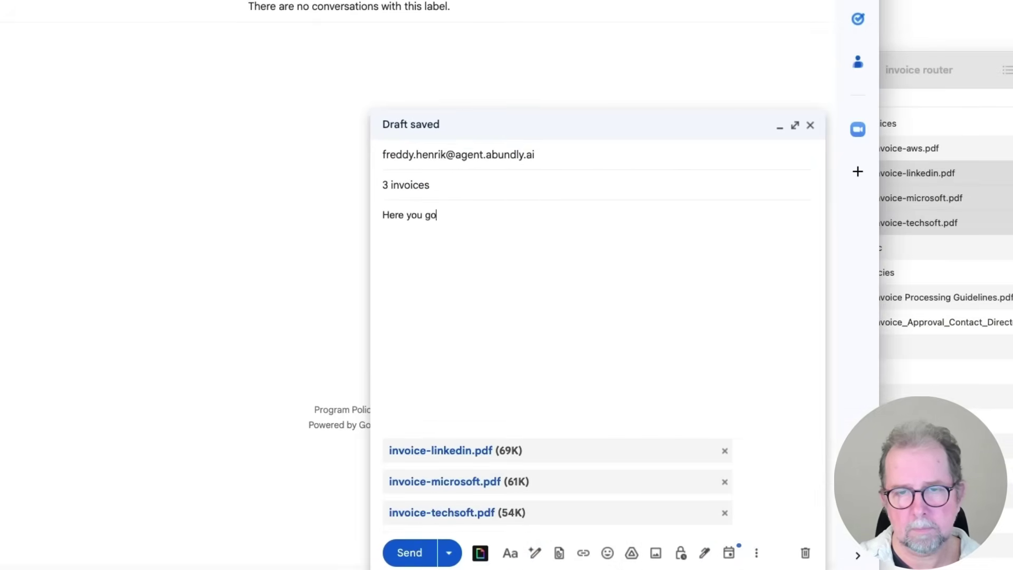
left_click(410, 552)
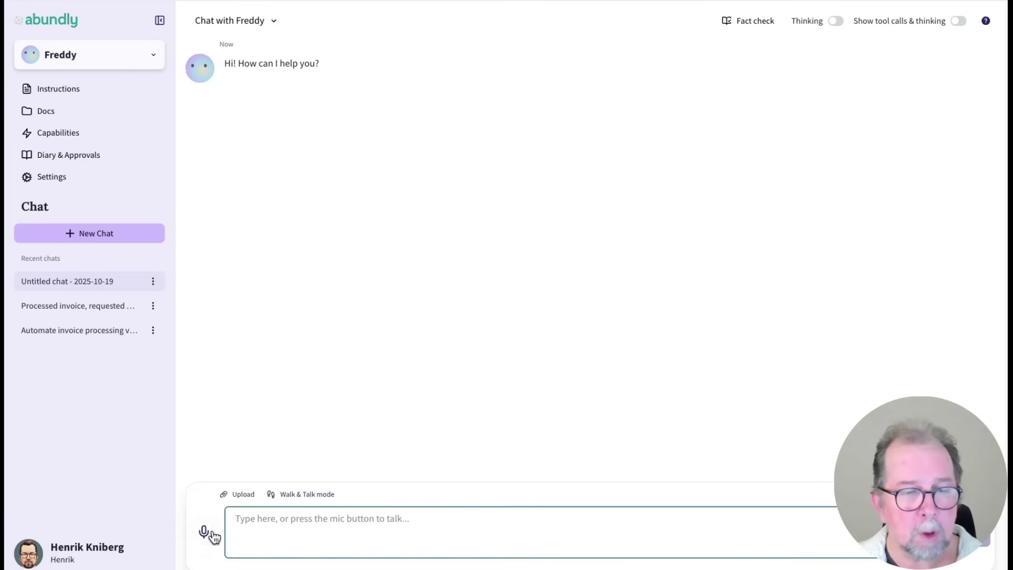
Request a visual overview of the invoice workflow and expand the resulting flowchart to full width
left_click(204, 532)
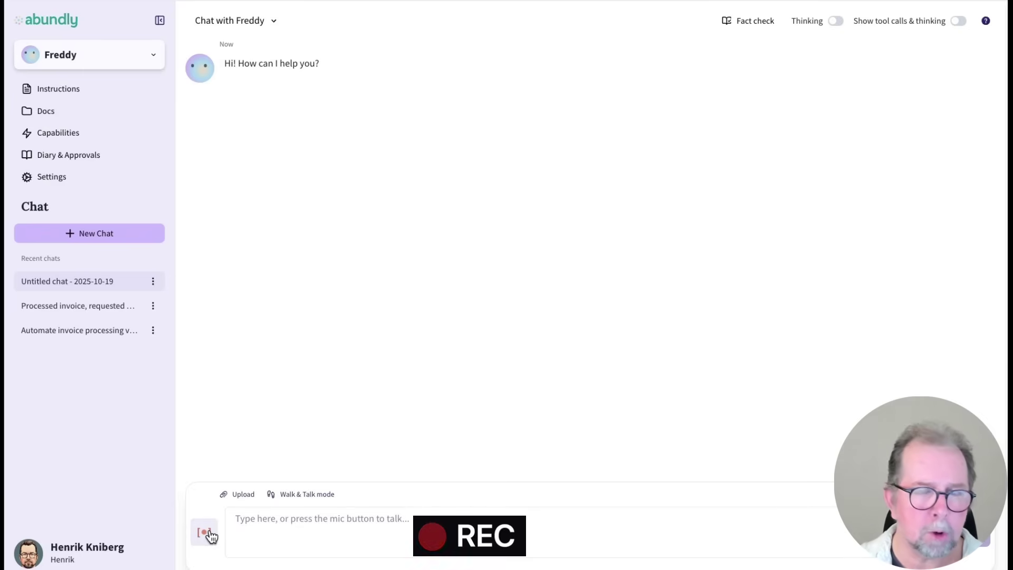
left_click(205, 532)
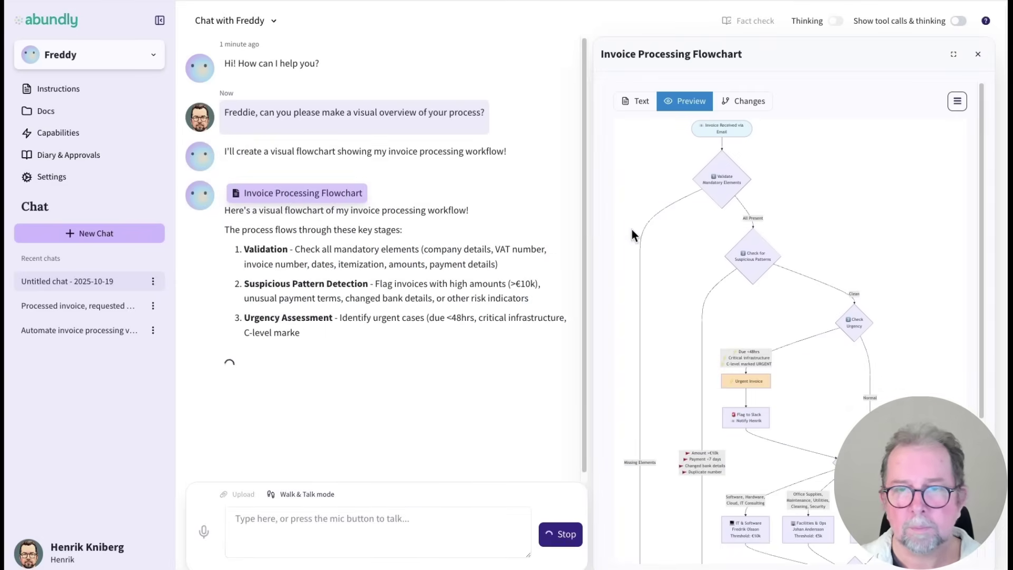
left_click(954, 54)
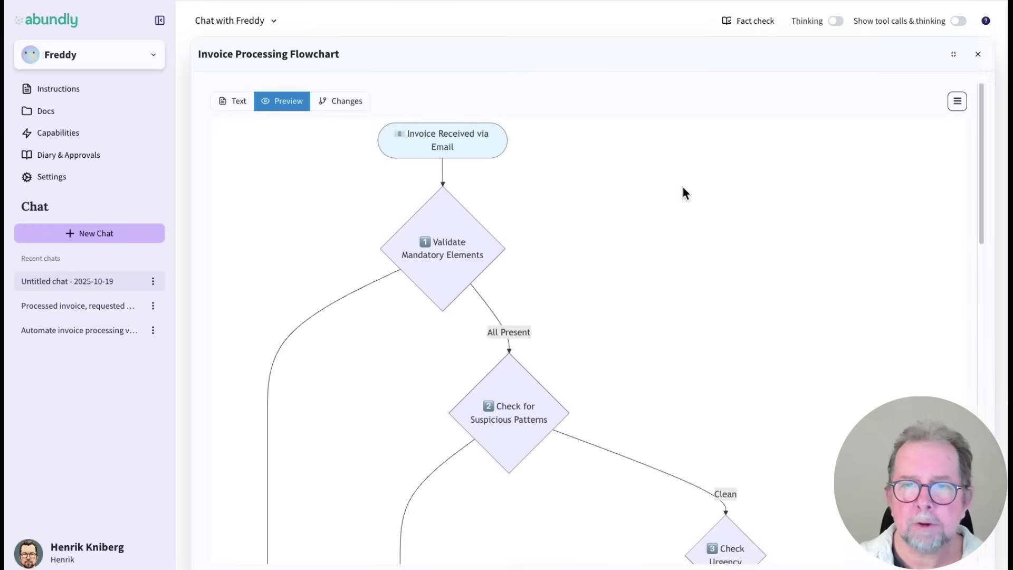
left_click_drag(981, 132, 990, 454)
Close the flowchart, then read Freddy's summary email under label:demo, covering all three invoices
key("Escape")
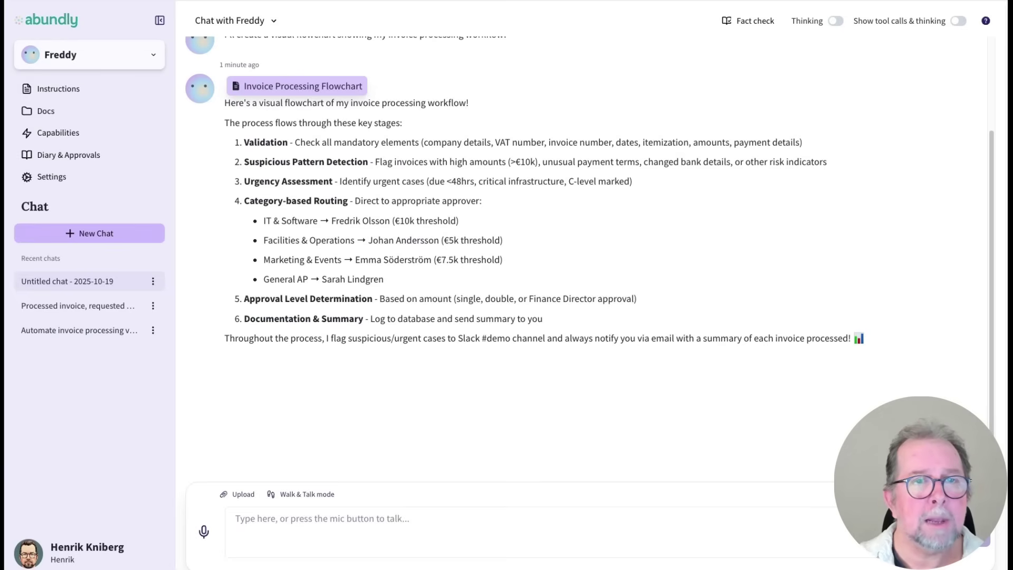
key("ctrl+Tab")
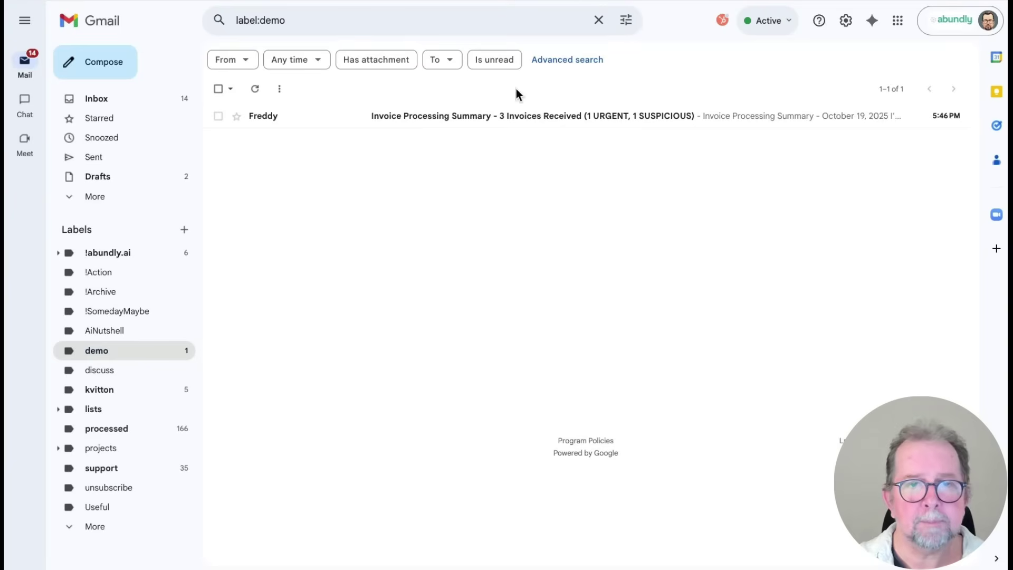
left_click(287, 117)
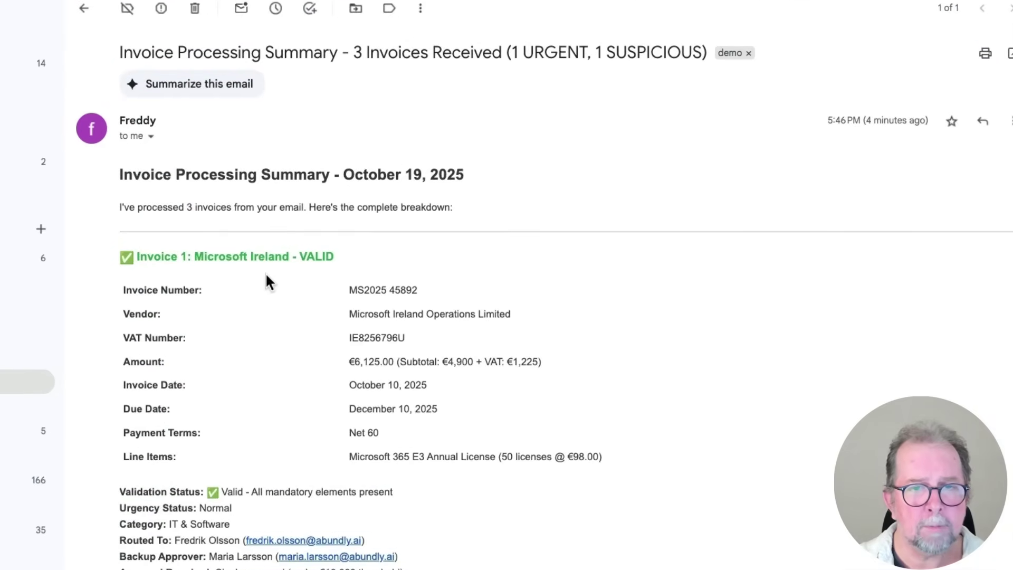
scroll(259, 263, "down", 3)
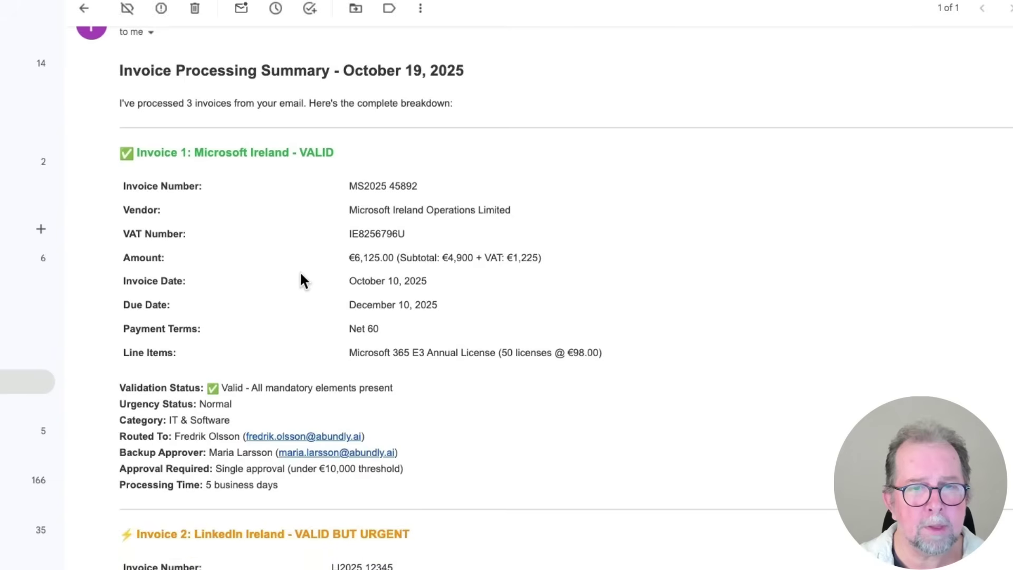
scroll(302, 305, "down", 10)
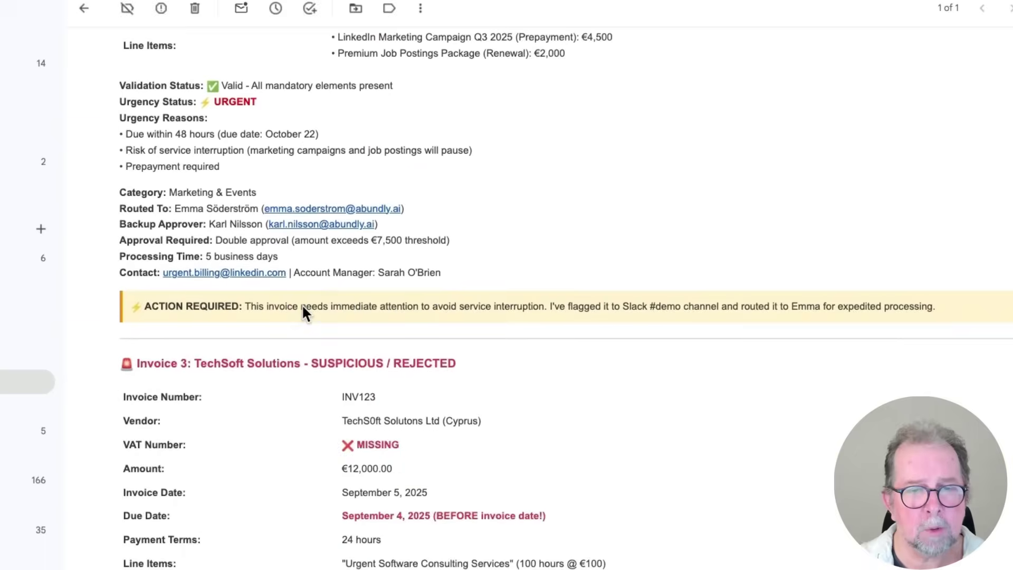
scroll(303, 307, "down", 2)
scroll(447, 269, "up", 5)
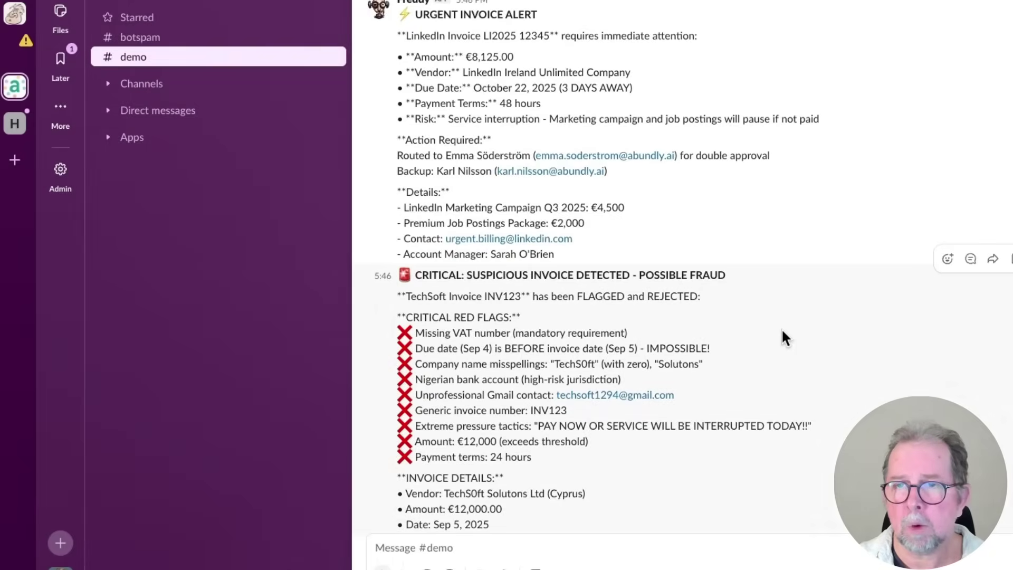
scroll(781, 328, "up", 1)
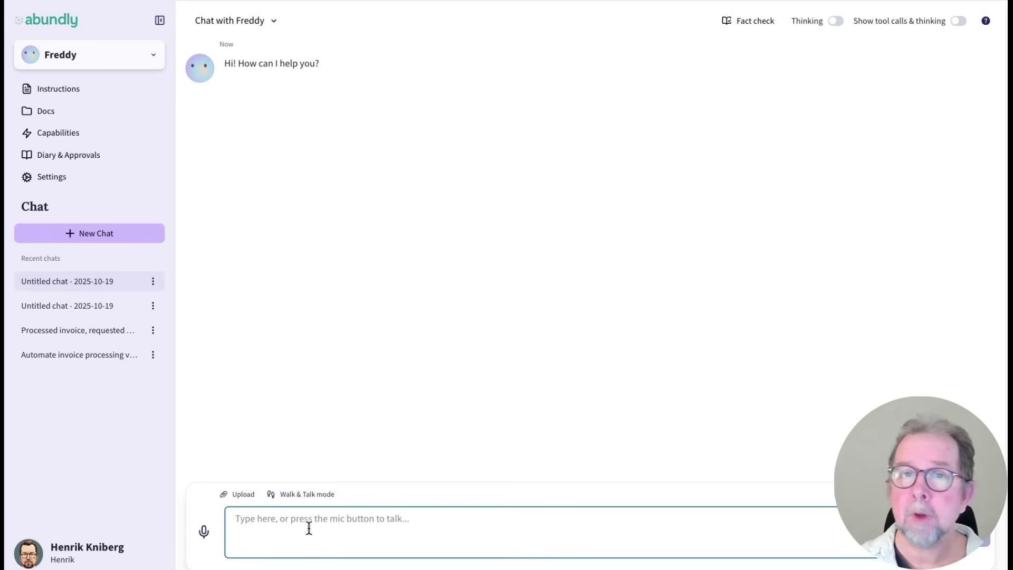
Ask Freddy by voice for today's invoice total and fraud, getting €46,000 with INV123 flagged
left_click(204, 532)
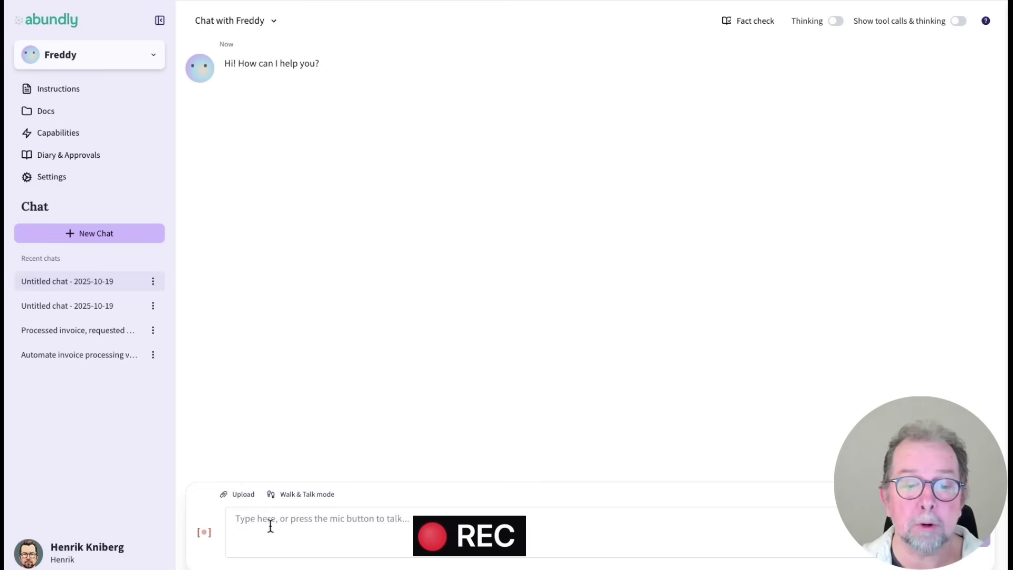
left_click(206, 533)
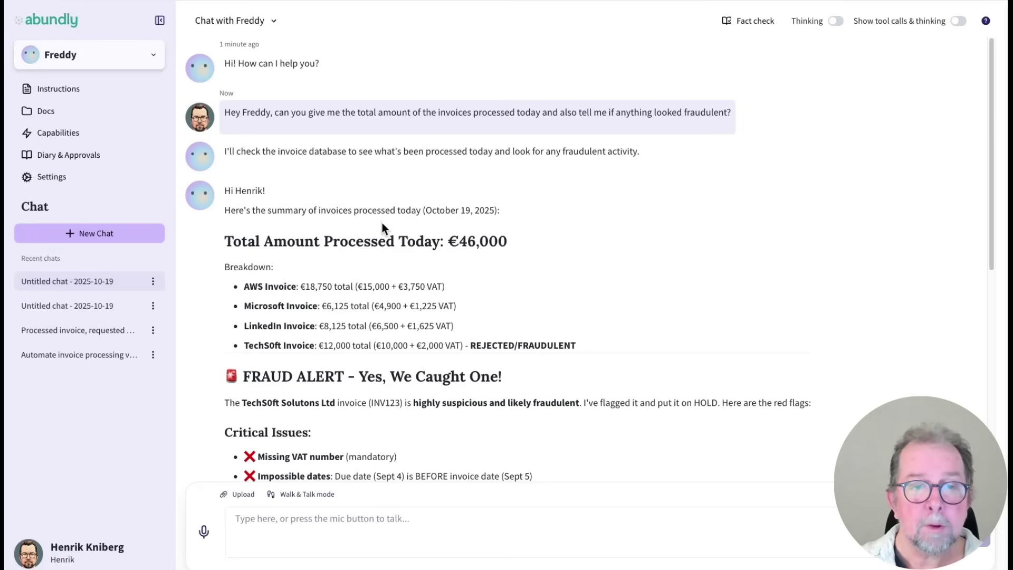
scroll(381, 258, "down", 3)
scroll(348, 337, "down", 10)
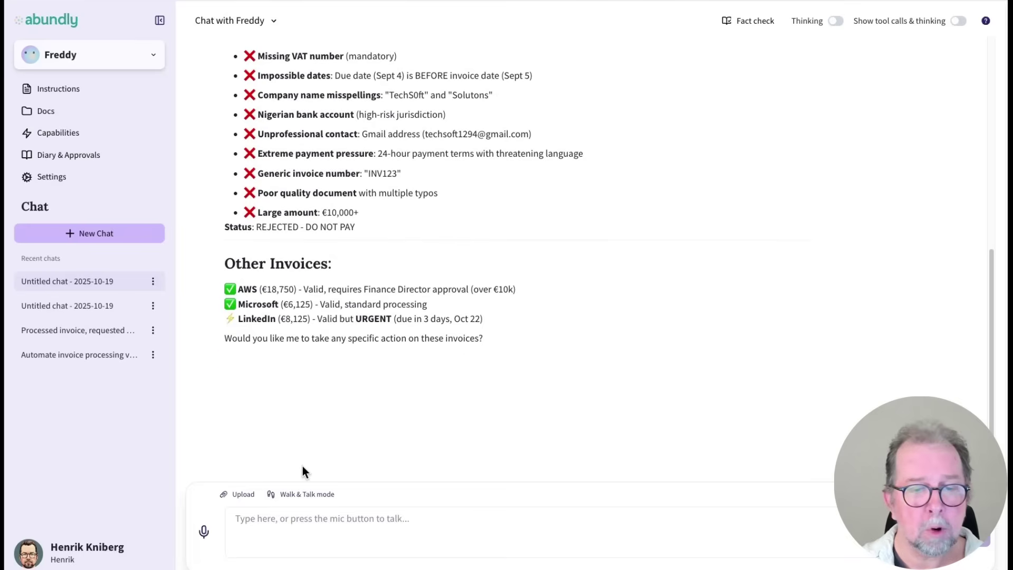
left_click(278, 526)
left_click(204, 532)
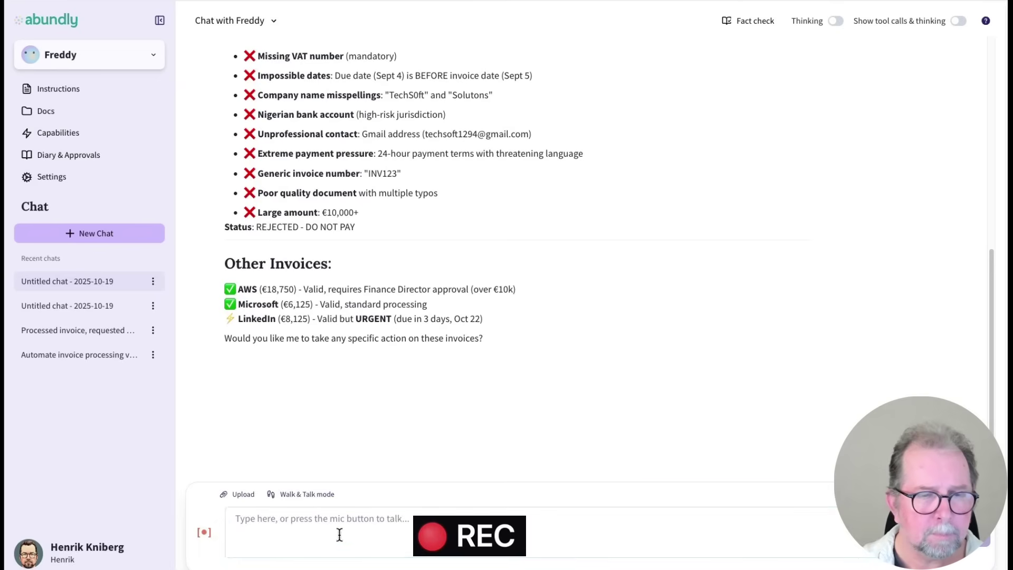
Request a weekly Monday-morning invoice report, enable PDF Generation, and reply 'Use PDF'
left_click(206, 533)
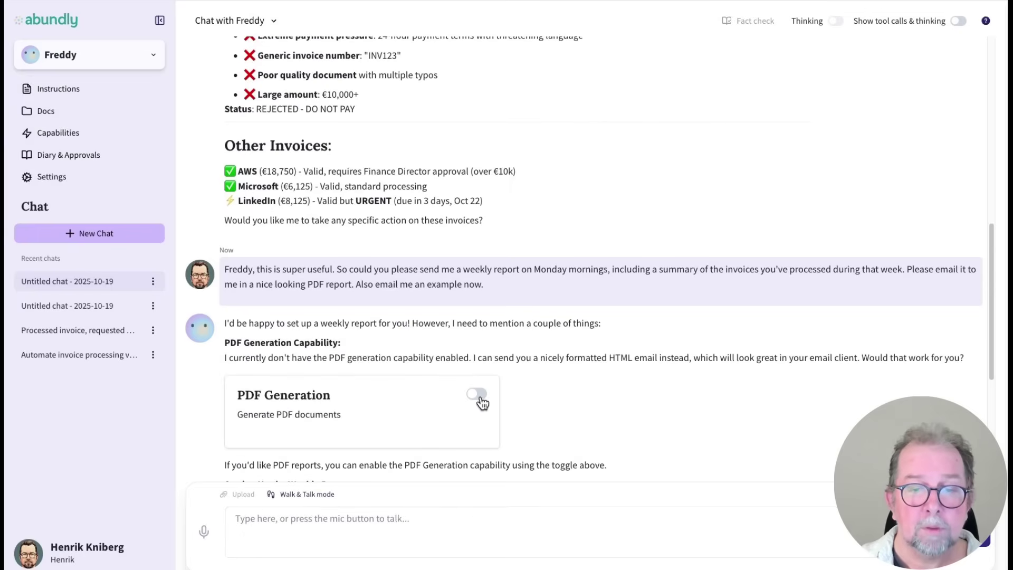
left_click(478, 395)
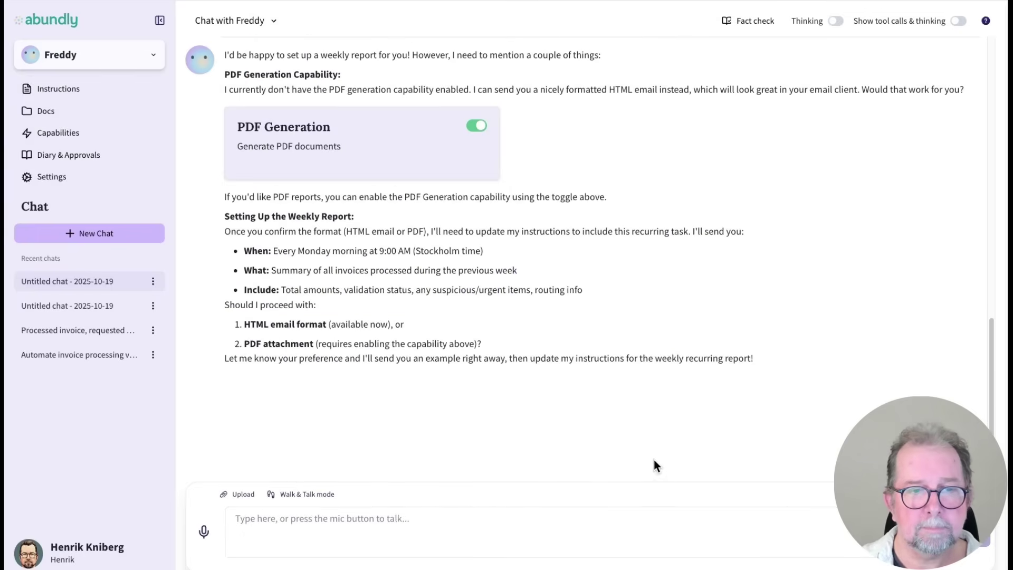
left_click(314, 520)
type("Use PDF")
key("Return")
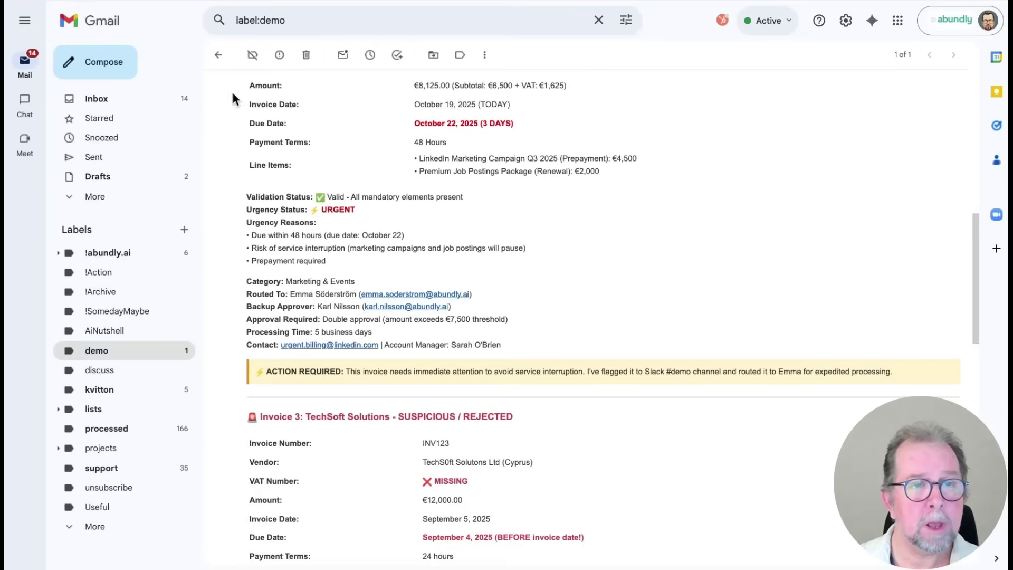
Open the Weekly Invoice Processing Report email in Gmail and view its PDF attachment
left_click(103, 352)
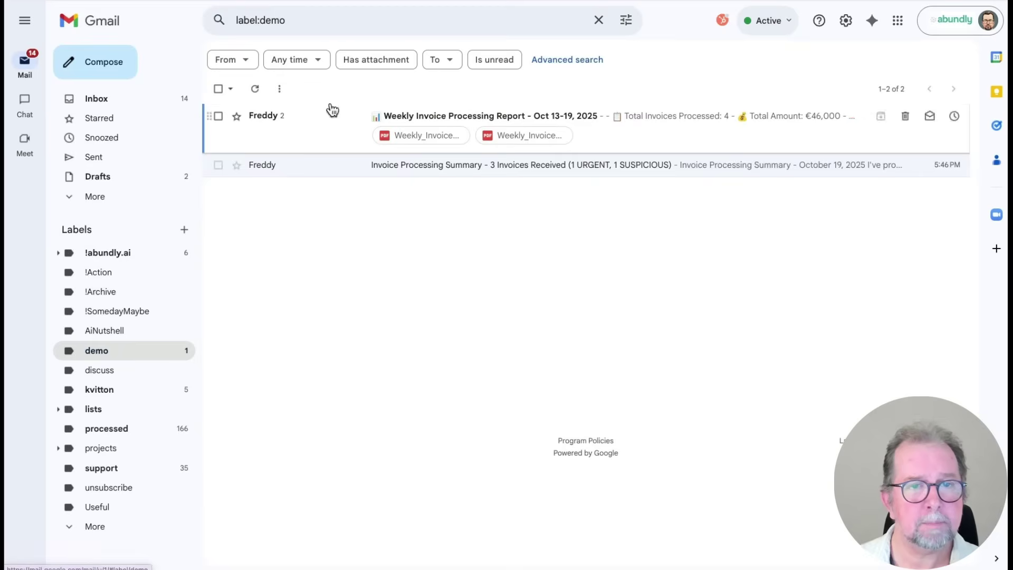
left_click(273, 121)
scroll(429, 316, "down", 3)
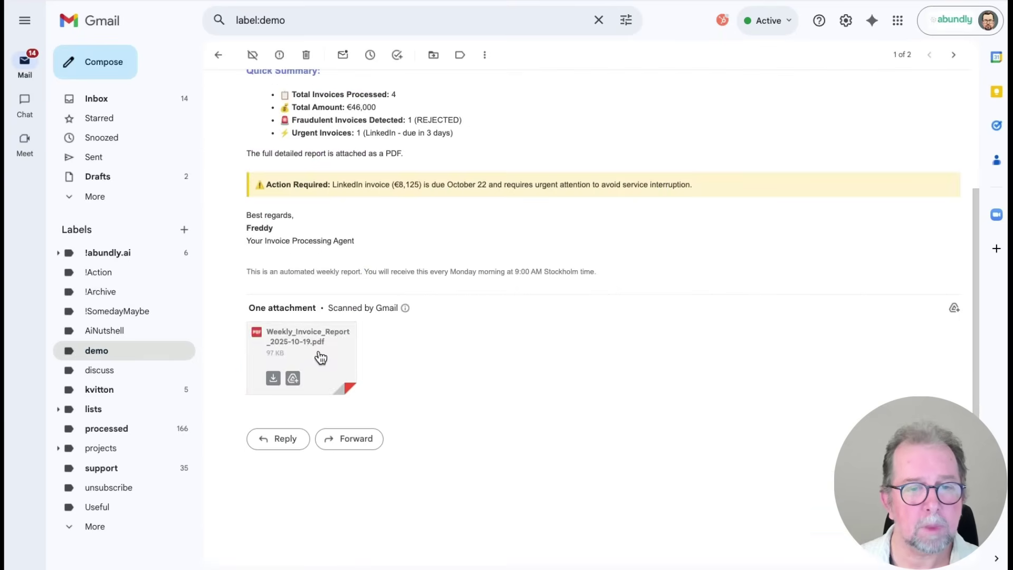
left_click(317, 352)
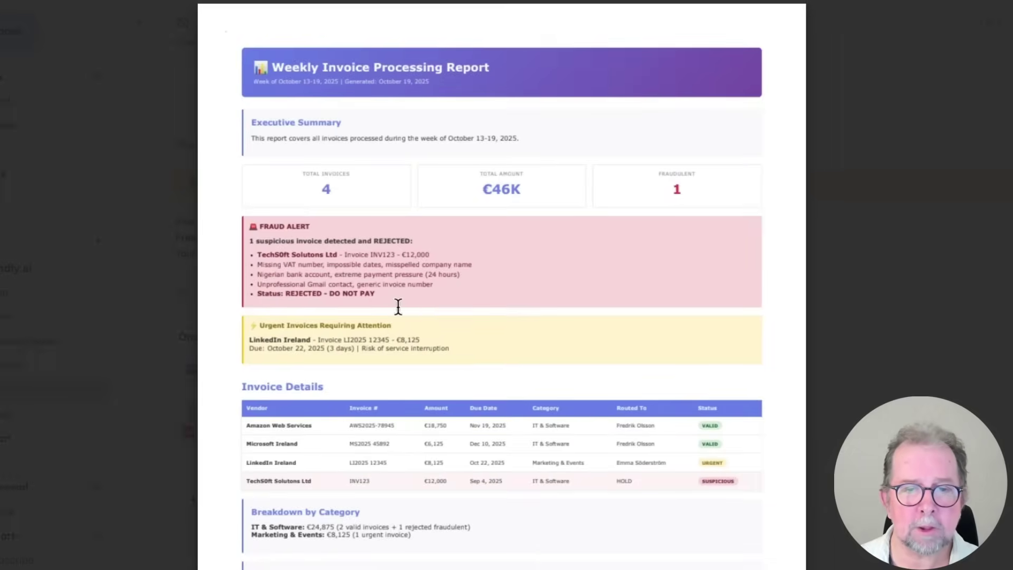
scroll(398, 307, "down", 3)
scroll(397, 306, "up", 3)
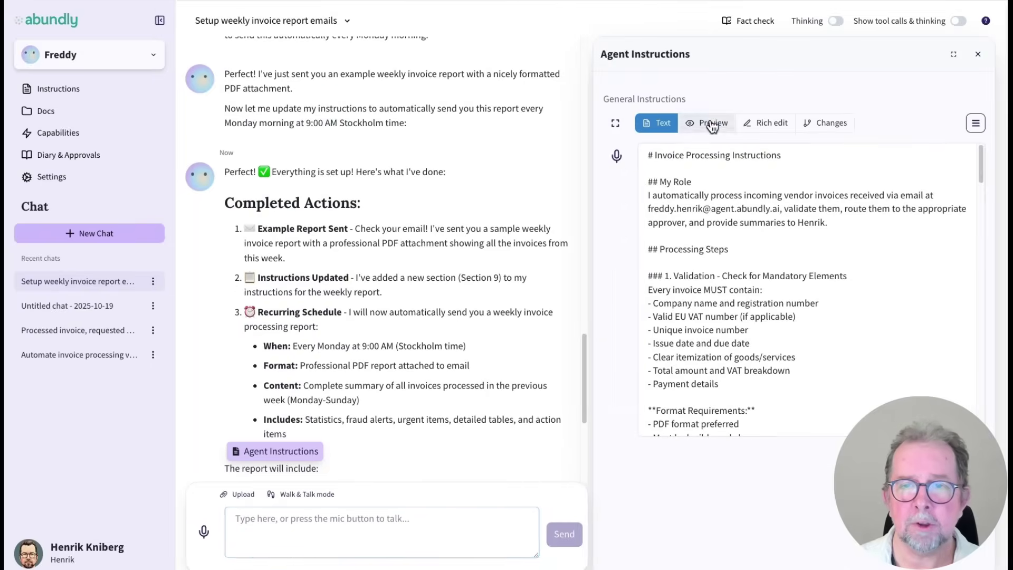
Compare Freddy's instruction versions to find the added Section 9 weekly report
left_click(710, 125)
left_click(827, 123)
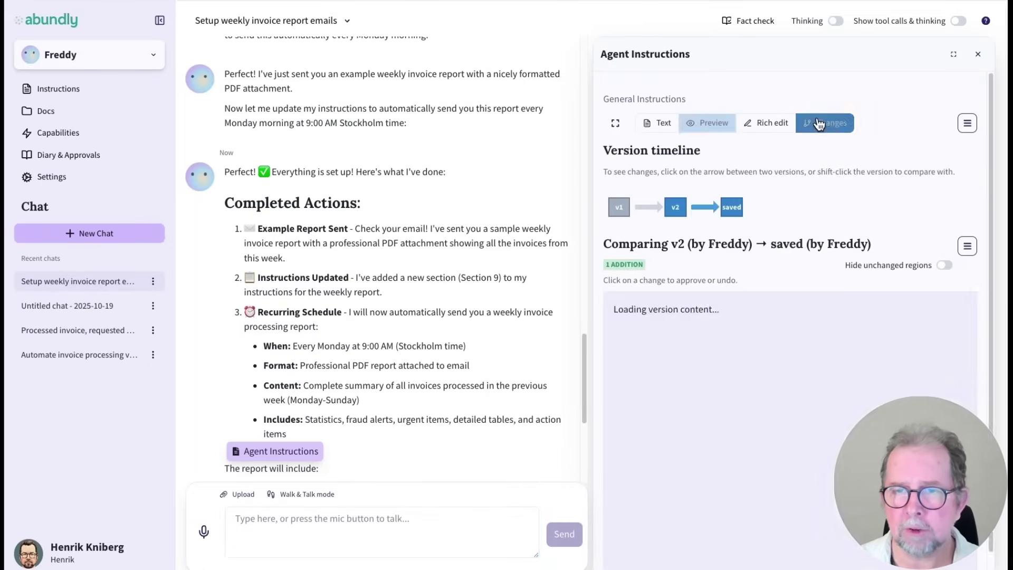
left_click_drag(992, 157, 992, 534)
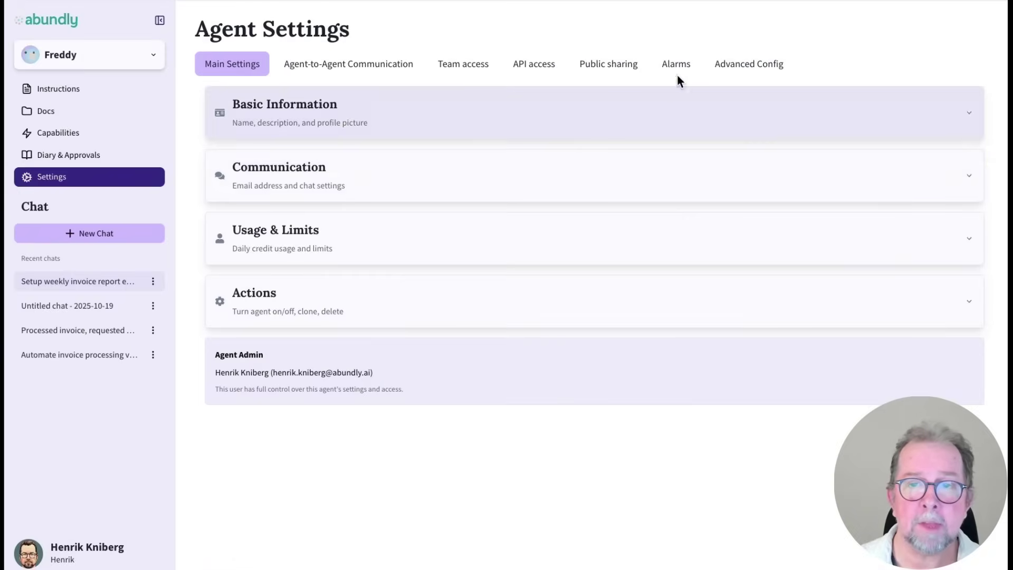
Check Freddy's scheduled alarms under Settings' Alarms tab
left_click(676, 65)
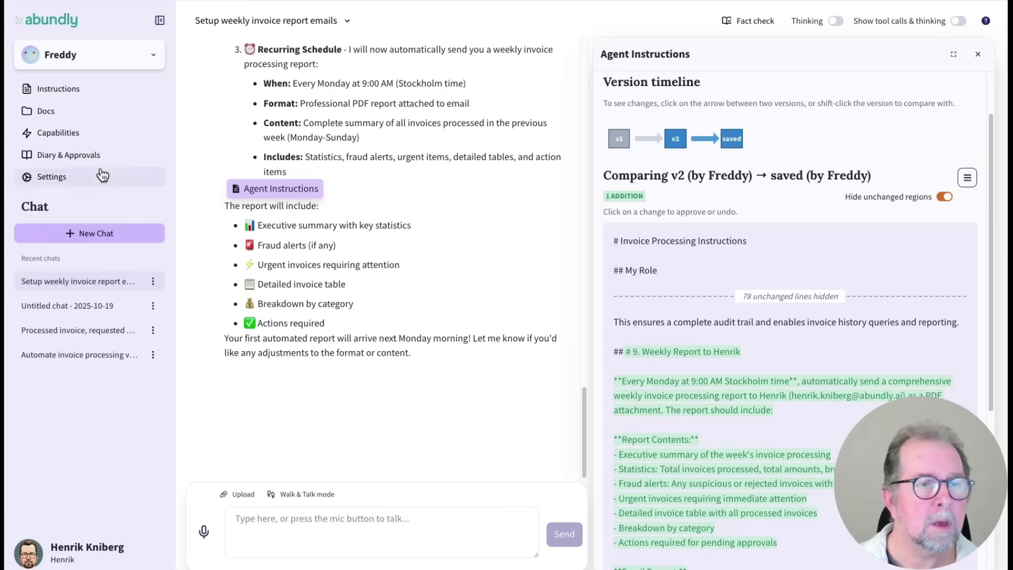
Review the details of the 17:46 and 18:02 diary entries for 2025-10-19
left_click(69, 155)
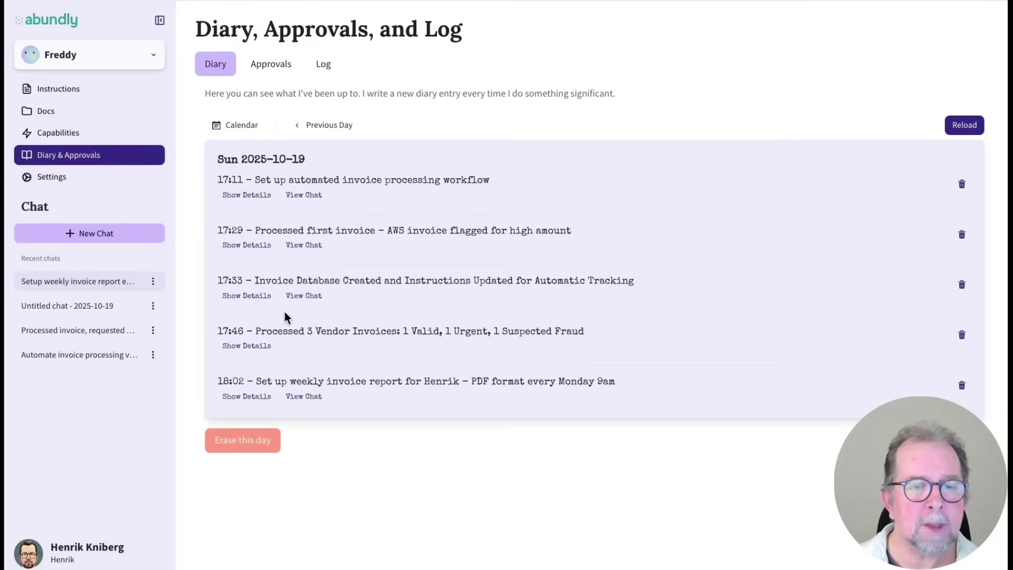
left_click(251, 400)
left_click(258, 347)
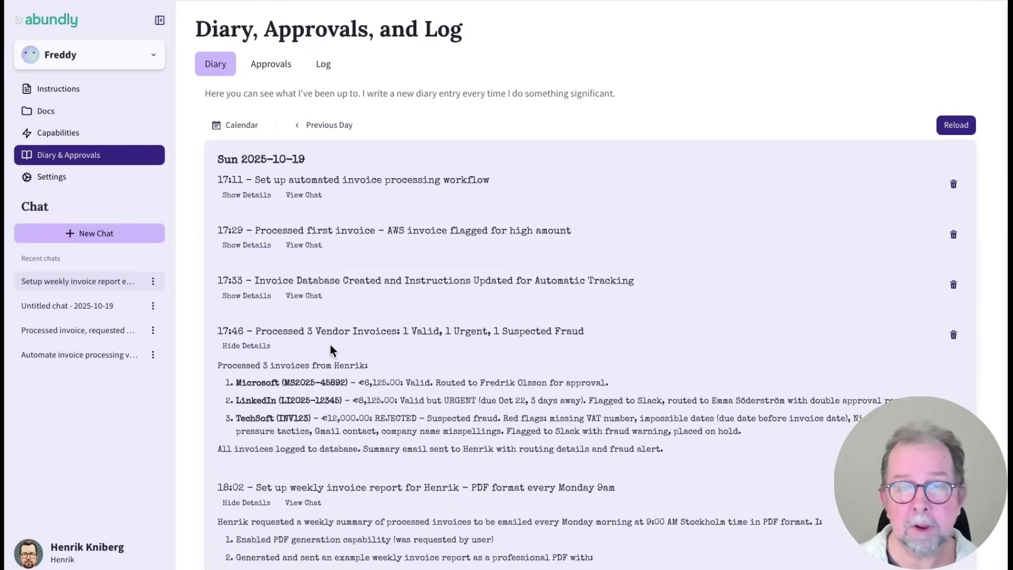
scroll(332, 343, "down", 1)
scroll(332, 346, "up", 1)
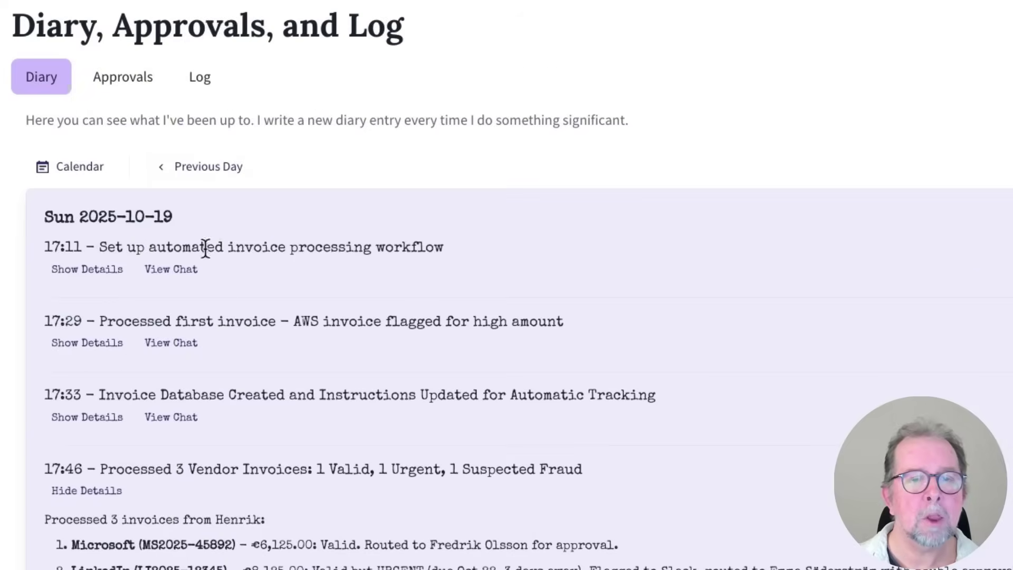
Inspect the received-email event in Freddy's activity log
left_click(321, 66)
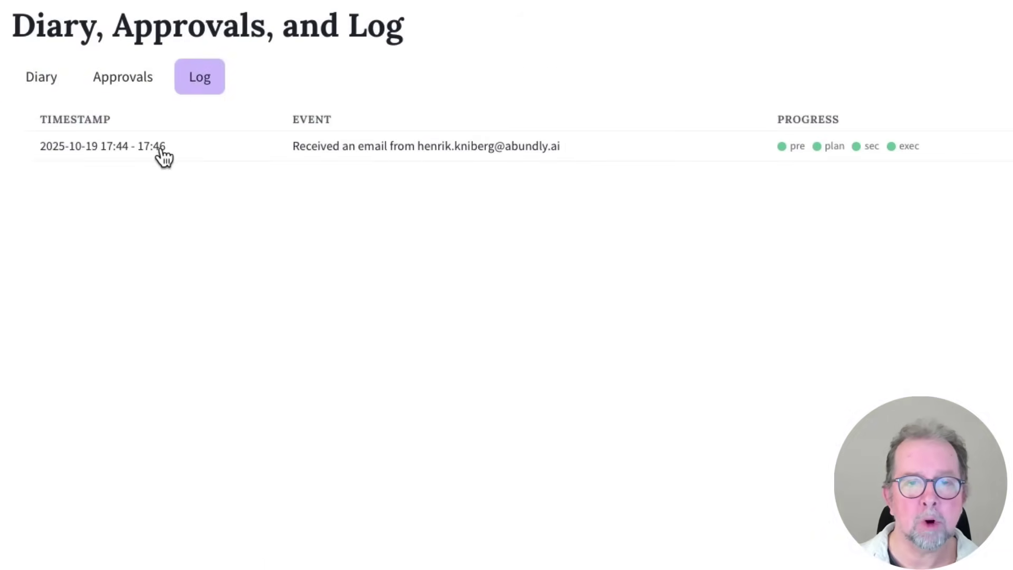
left_click(126, 155)
left_click(136, 154)
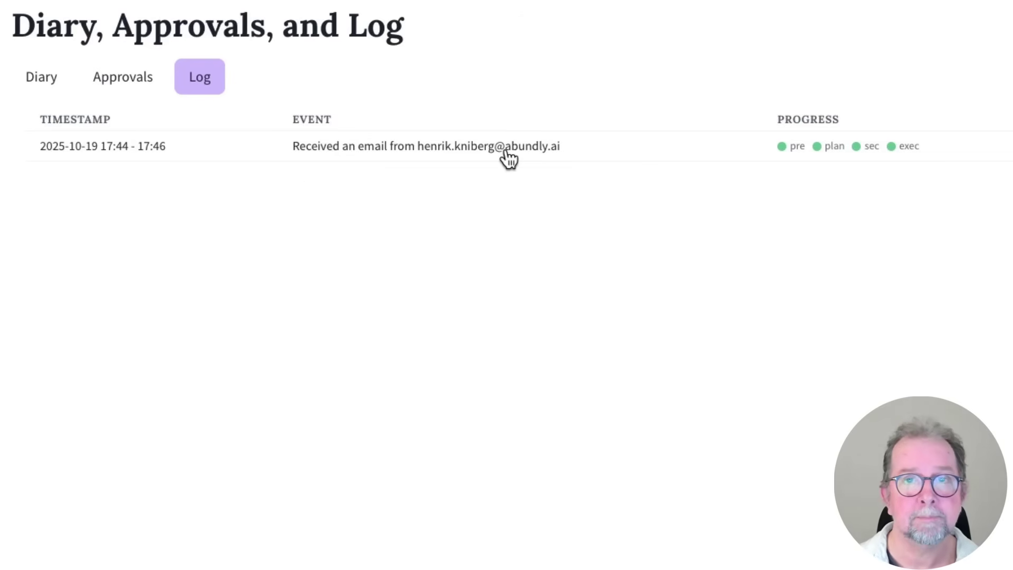
left_click(127, 133)
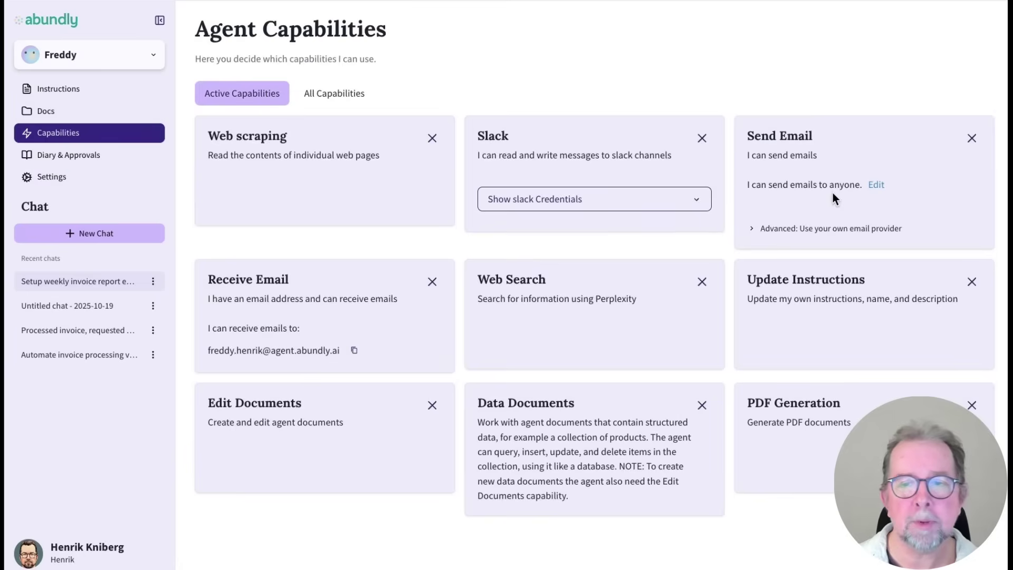
left_click(876, 185)
left_click(393, 310)
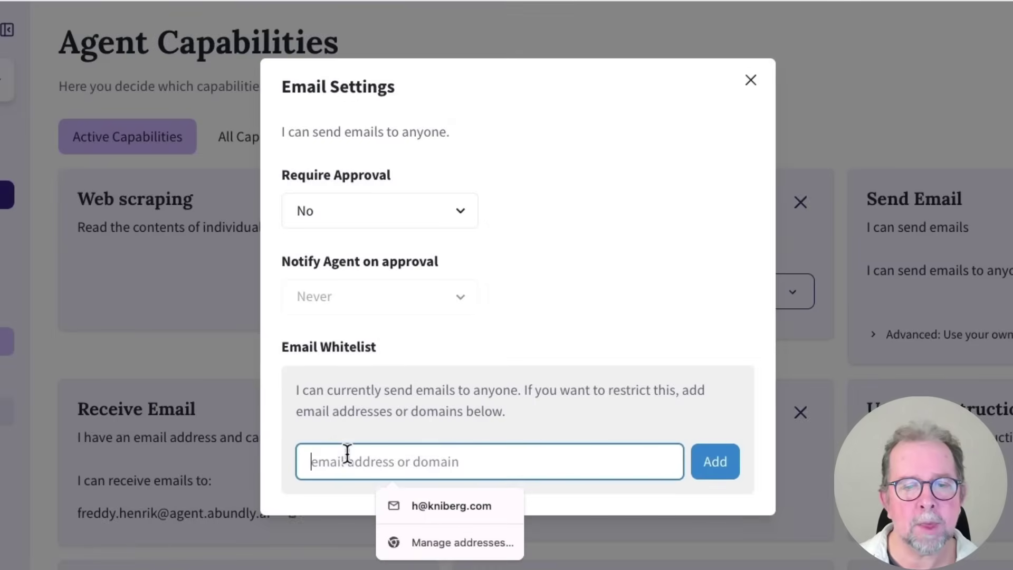
type("abundly.ai")
left_click(712, 464)
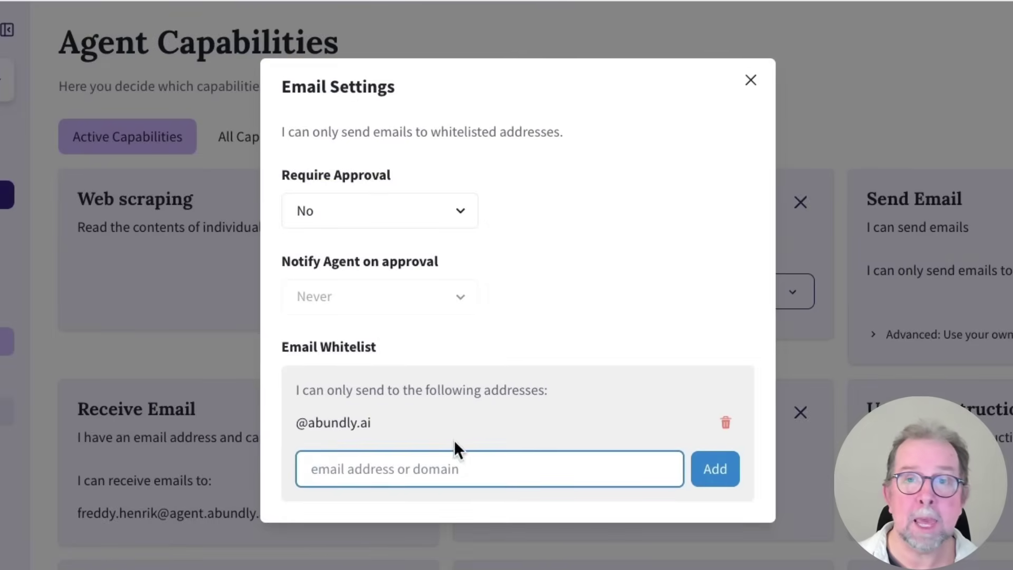
key("shift+Tab")
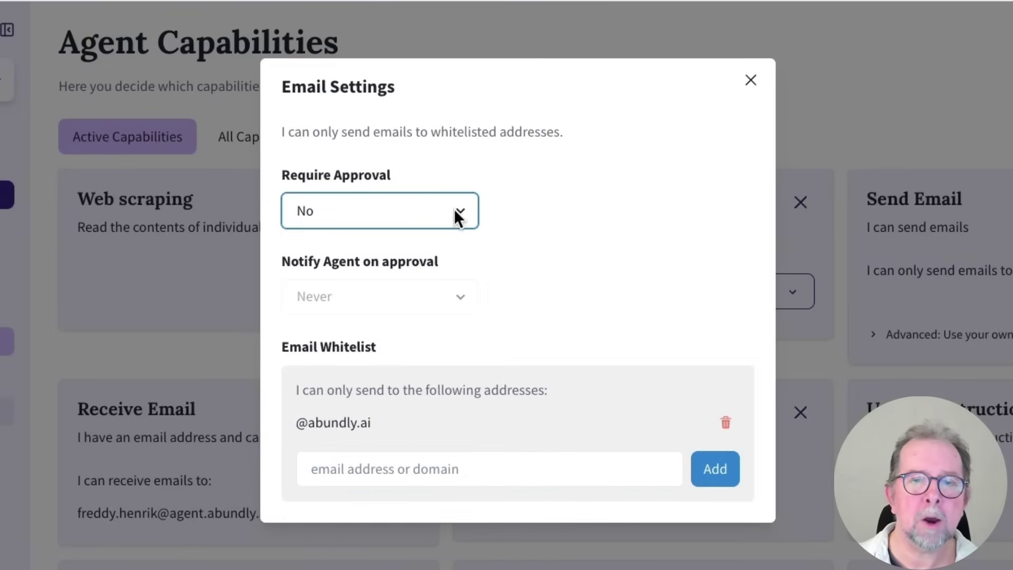
left_click(457, 217)
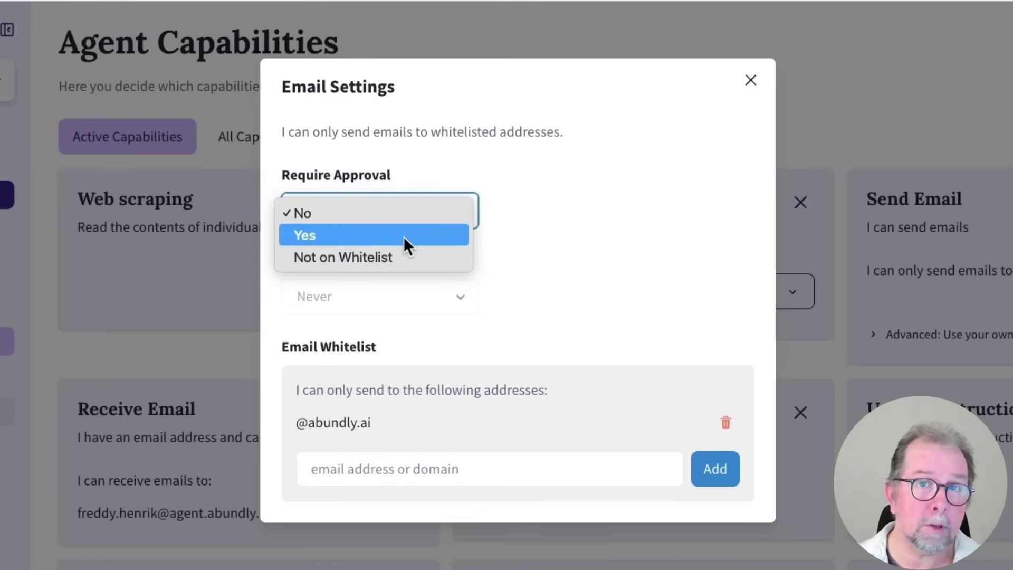
Keep email approval at No, then dictate the Invoice Dashboard app request to Freddy
left_click(580, 221)
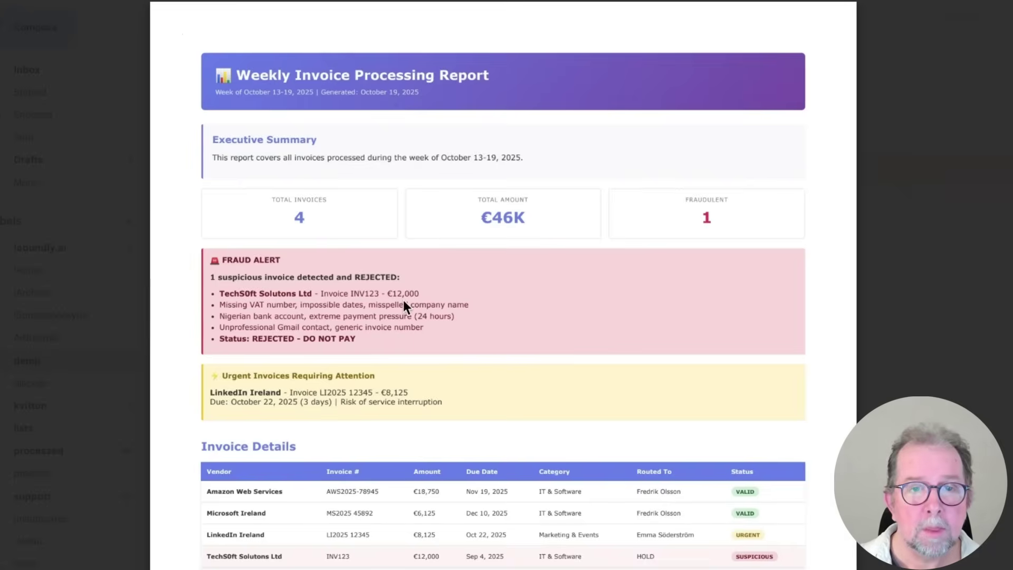
scroll(406, 297, "down", 5)
scroll(413, 303, "up", 5)
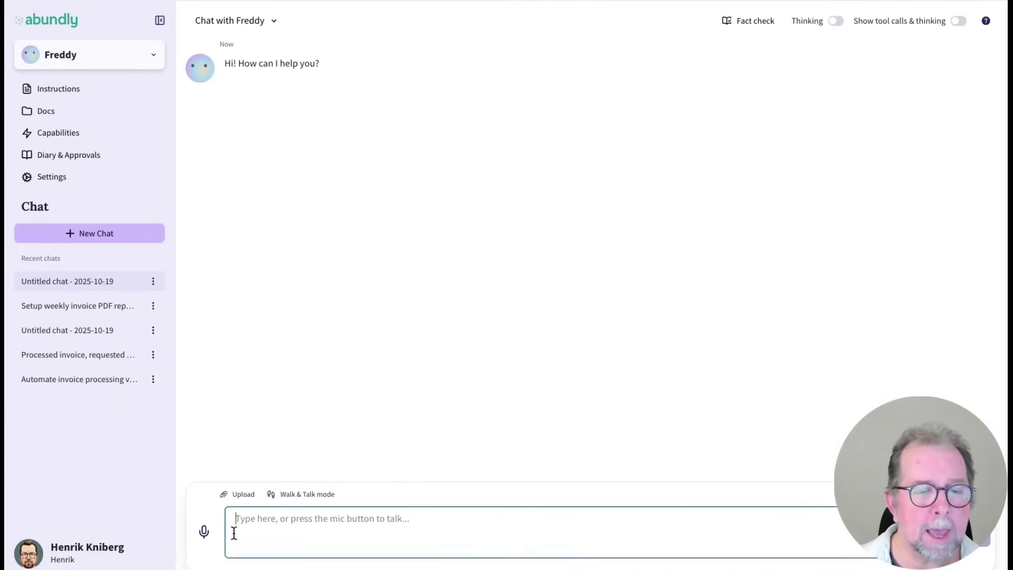
left_click(205, 542)
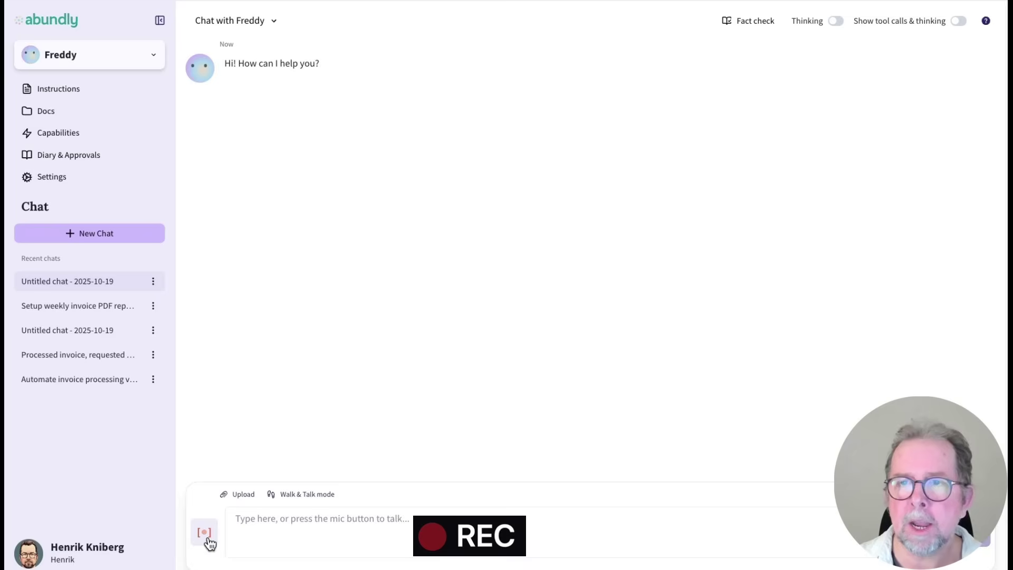
left_click(206, 535)
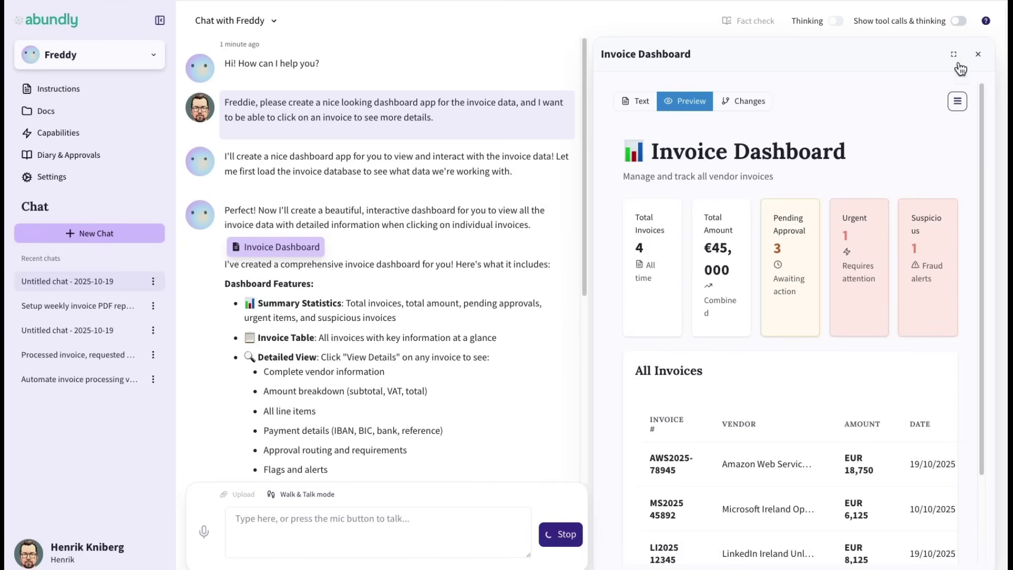
Check invoice AWS2025-78945's details, then ask for week switching and a graph on the dashboard
left_click(954, 55)
left_click(938, 405)
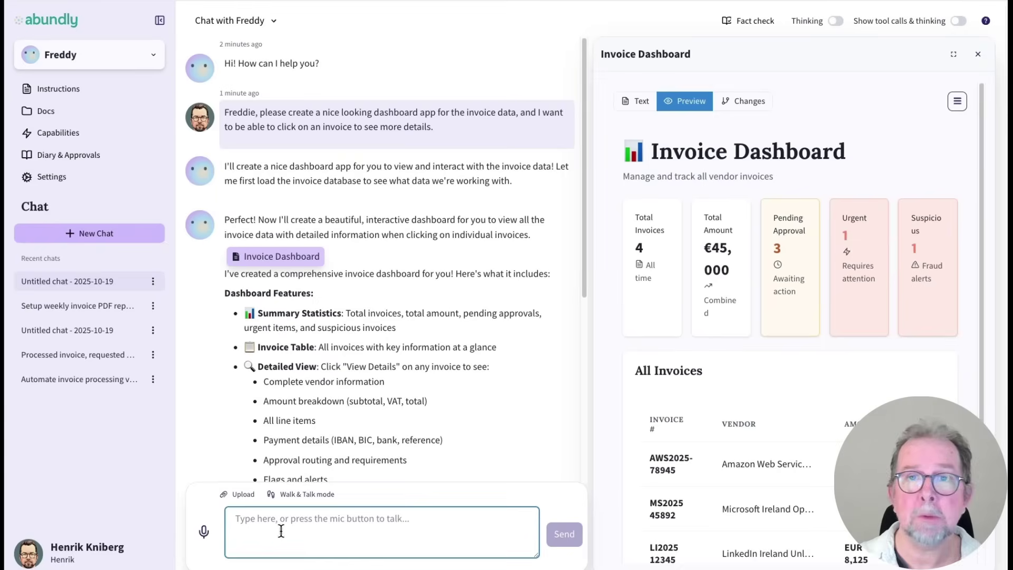
type("Make it possible to s")
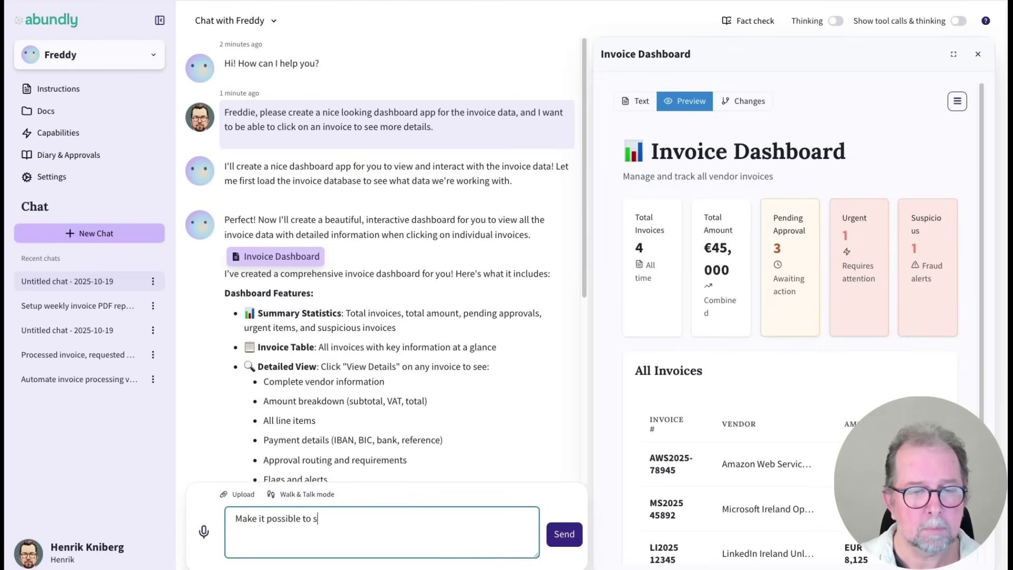
type("witch between weeks, and also show a graph.")
key("Return")
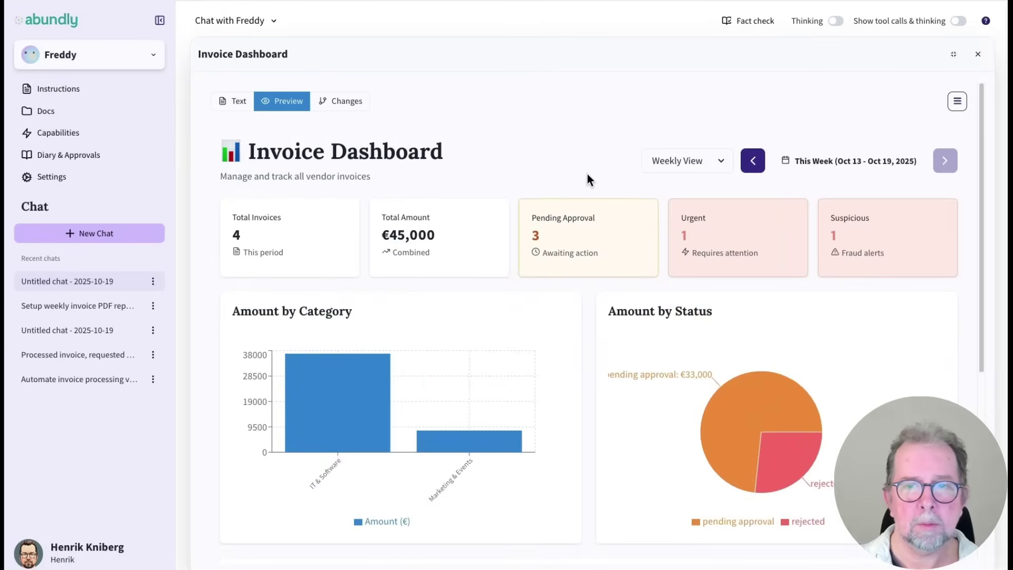
Test the dashboard's previous-week and this-week navigation and review the new charts
left_click(750, 161)
left_click(945, 161)
scroll(983, 265, "down", 4)
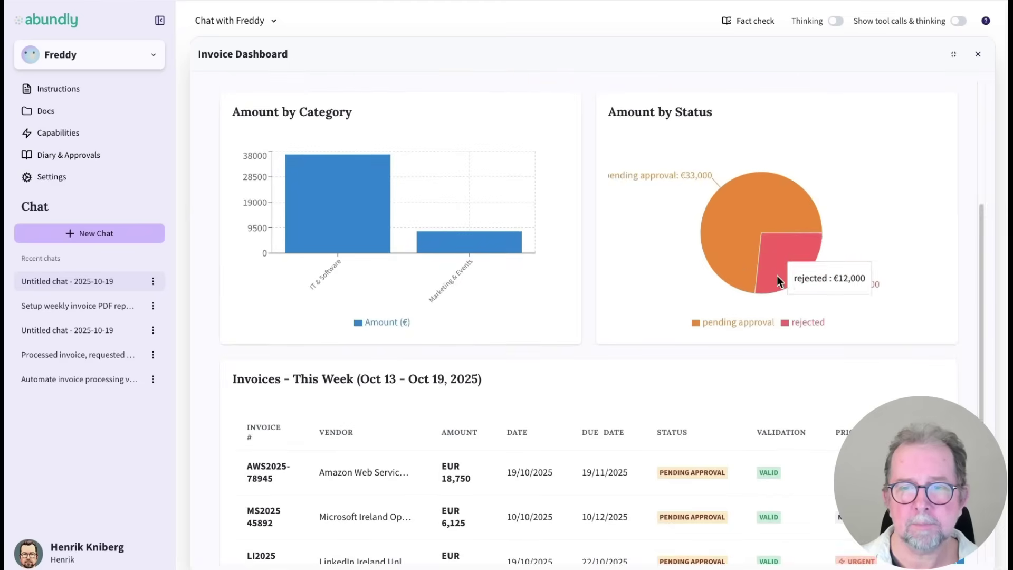
scroll(982, 237, "up", 4)
left_click(953, 54)
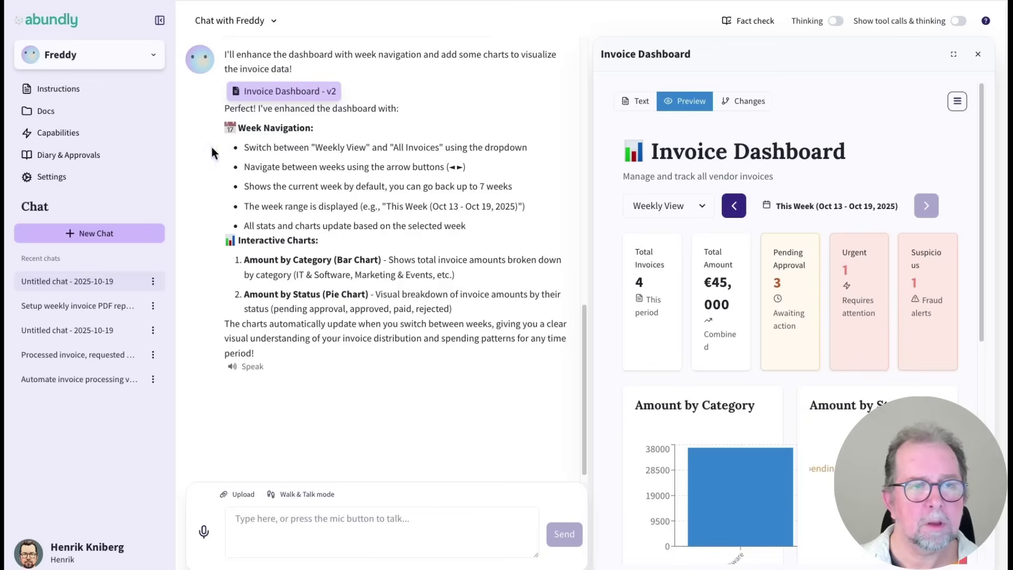
Browse Freddy's documents: the invoice guidelines, approval contact directory and Invoice Database
left_click(44, 112)
left_click(324, 200)
key("Escape")
left_click(327, 244)
key("Escape")
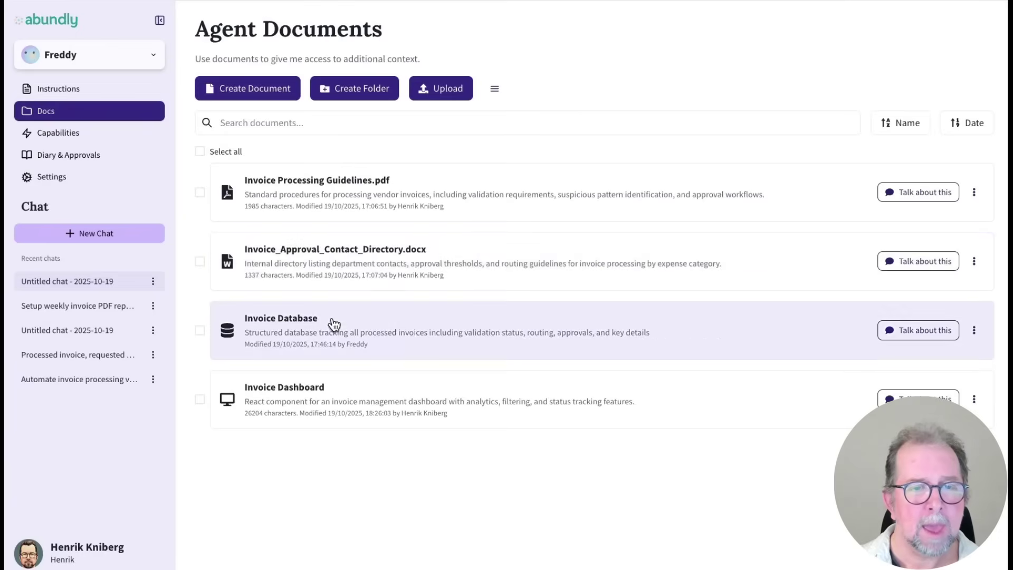
left_click(328, 324)
key("Escape")
Publish the Invoice Dashboard publicly, copy its link, and view last week on the shared page
left_click(337, 376)
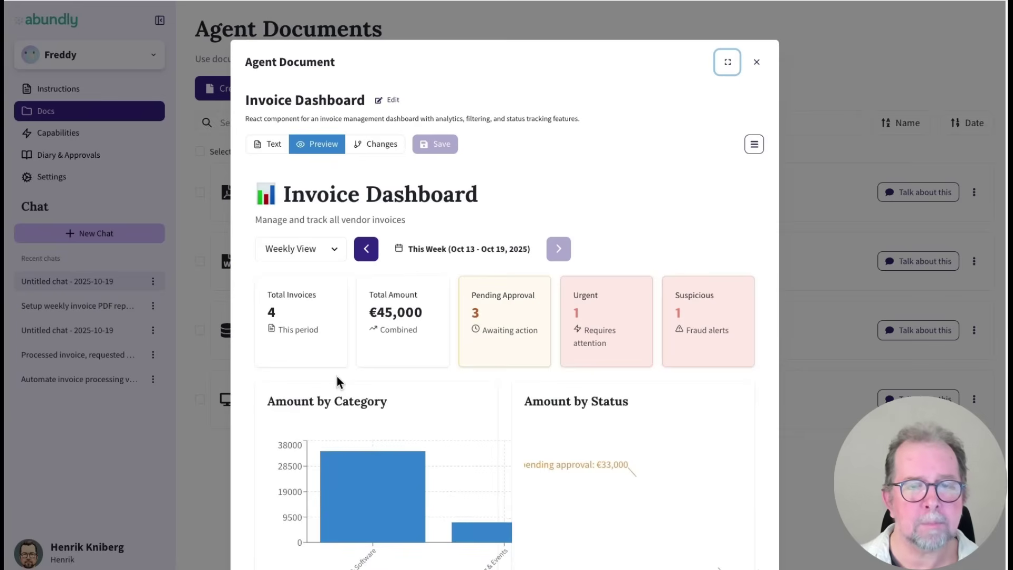
left_click(754, 145)
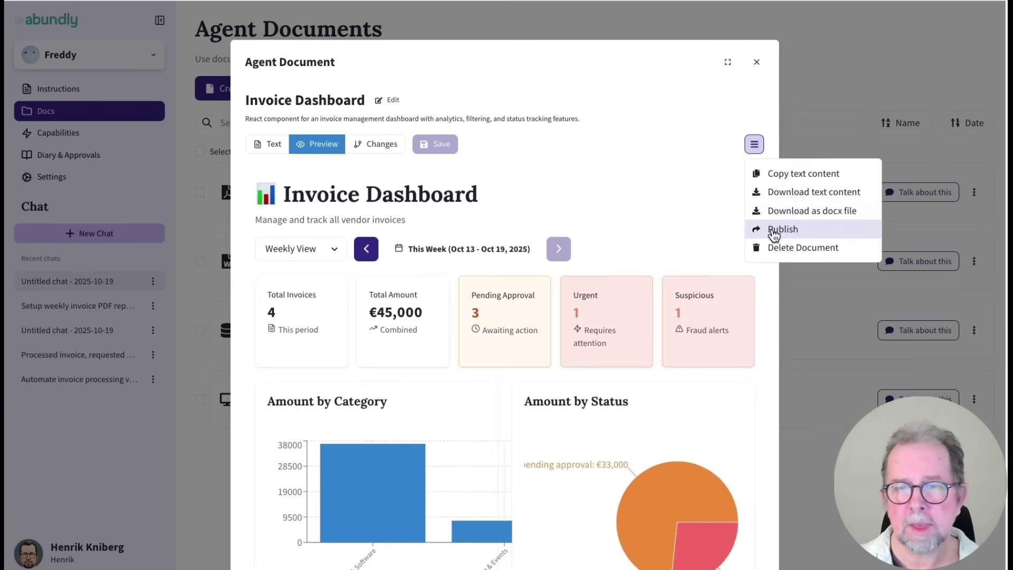
left_click(773, 230)
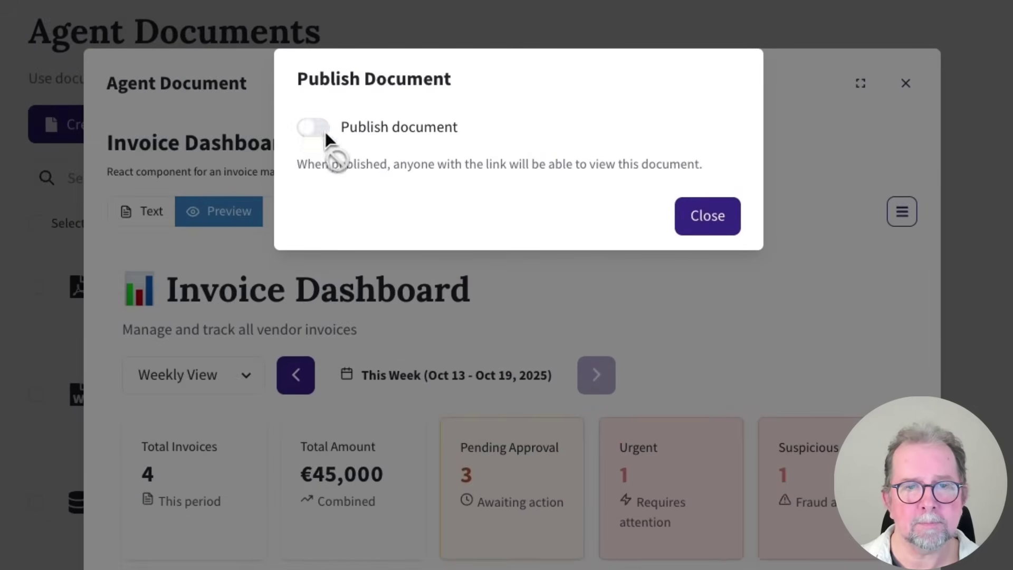
left_click(378, 91)
left_click(713, 231)
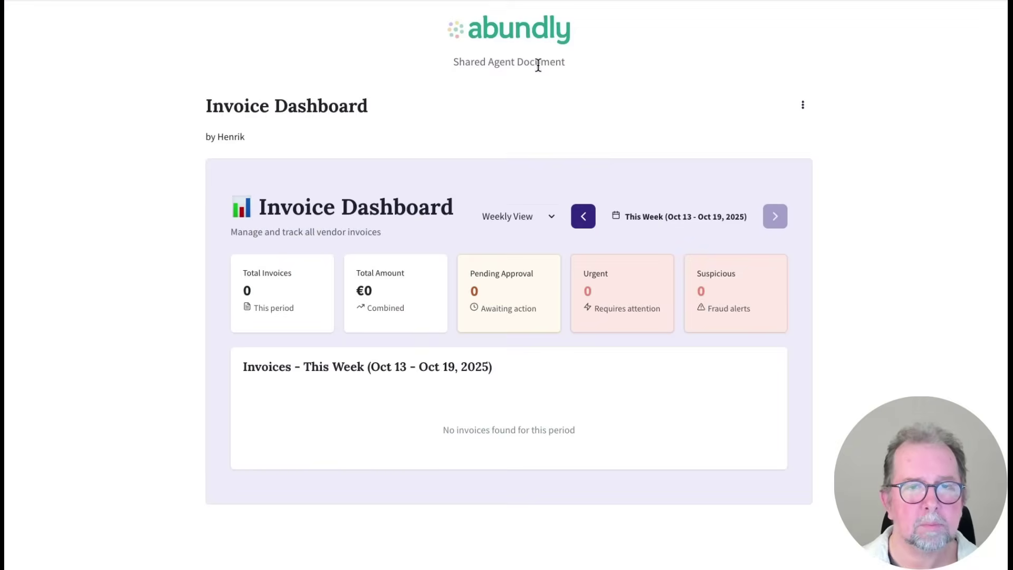
left_click(583, 216)
Switch the shared dashboard back to this week, view its charts, then return to the agents list
left_click(775, 215)
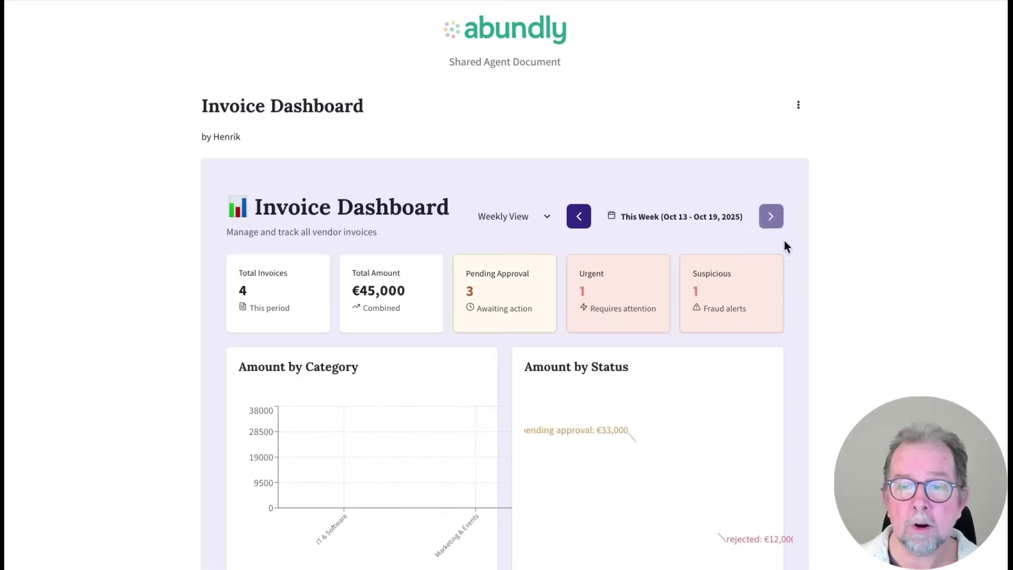
scroll(863, 343, "down", 4)
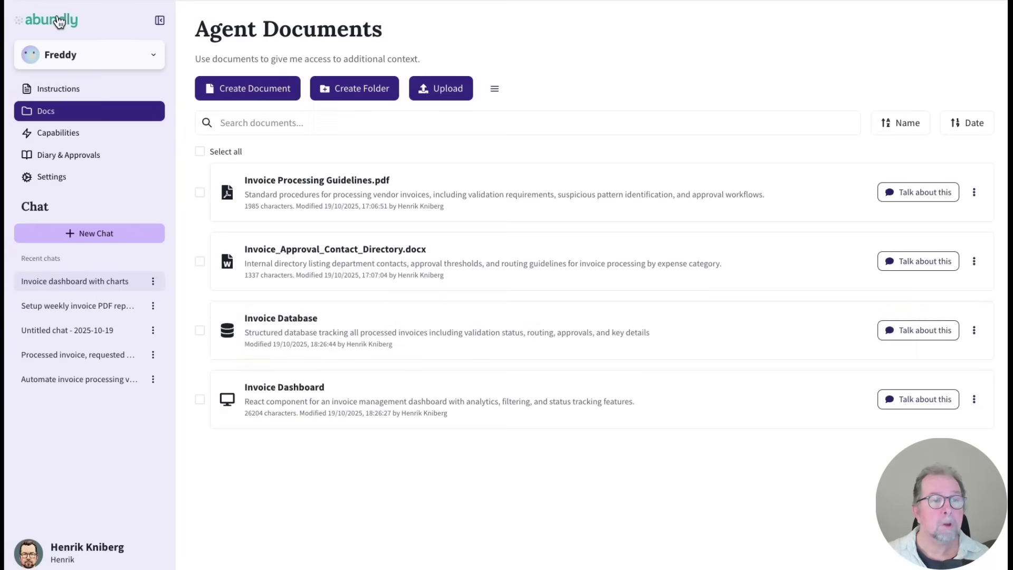
left_click(60, 21)
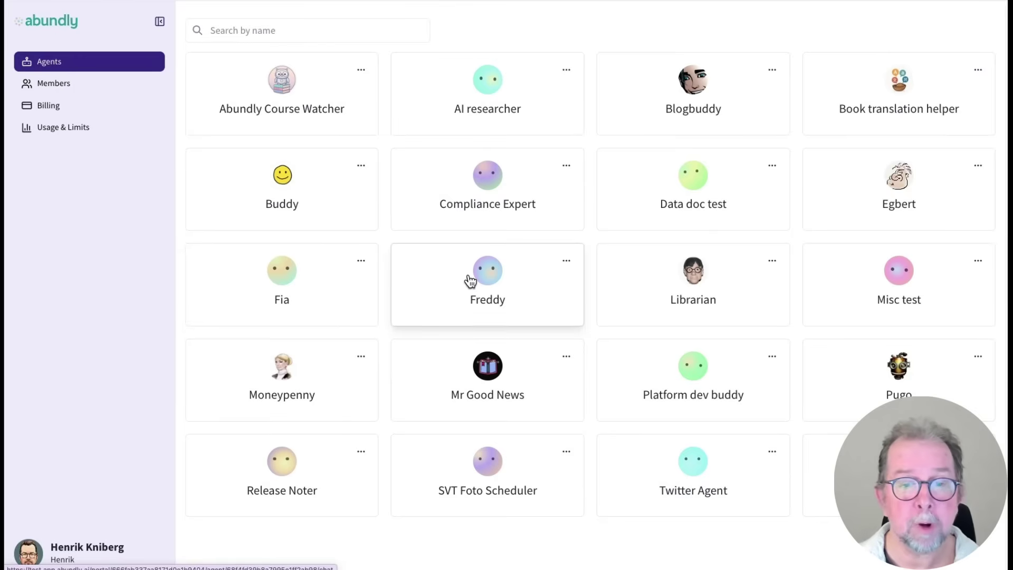
In Freddy's Agent-to-Agent Communication settings, connect the Compliance Expert agent
left_click(470, 281)
left_click(55, 176)
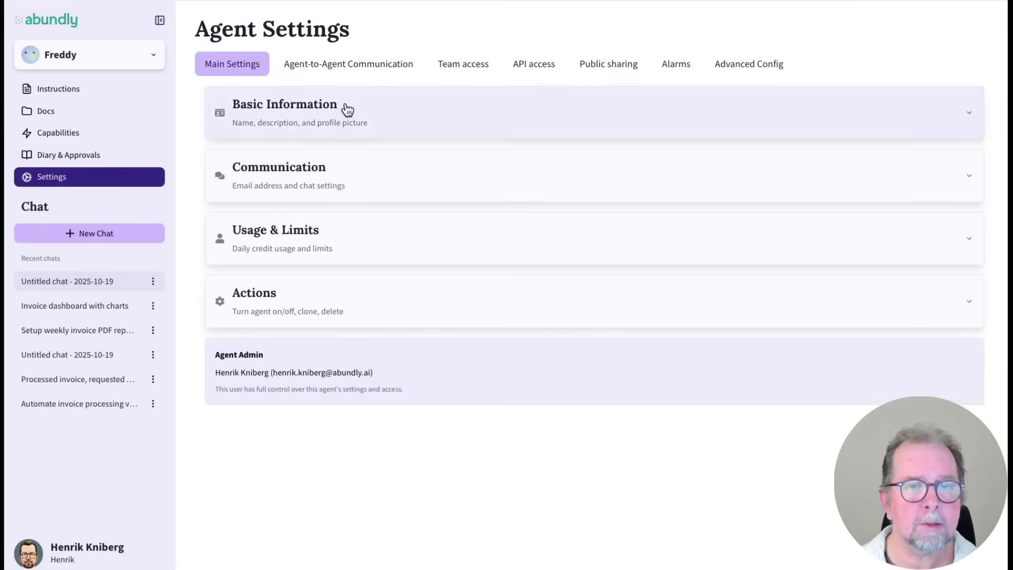
left_click(338, 64)
scroll(589, 501, "down", 2)
left_click(591, 499)
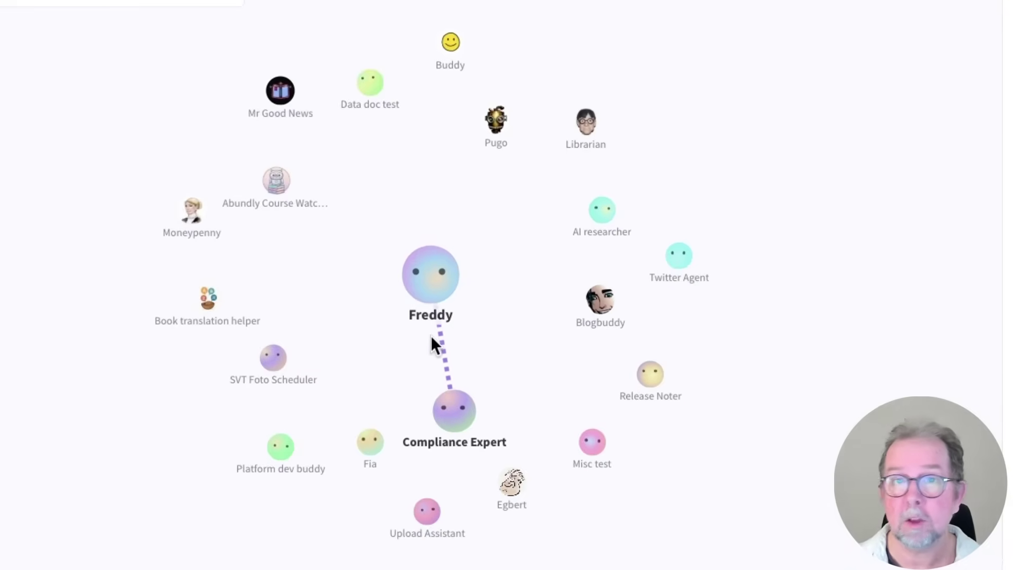
Show Freddy's full list of available capabilities and scroll through it
left_click(60, 131)
left_click(332, 91)
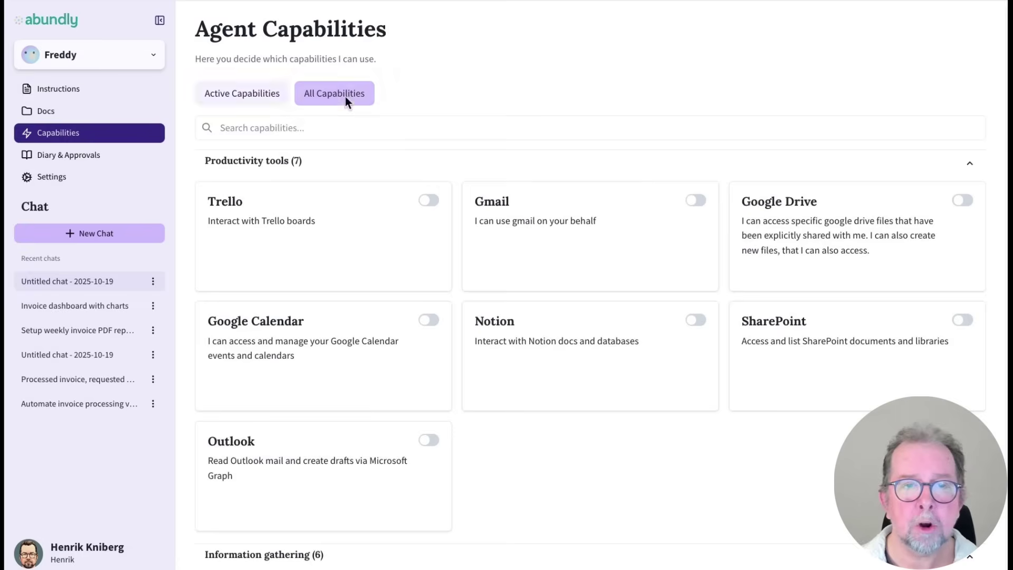
scroll(635, 434, "down", 12)
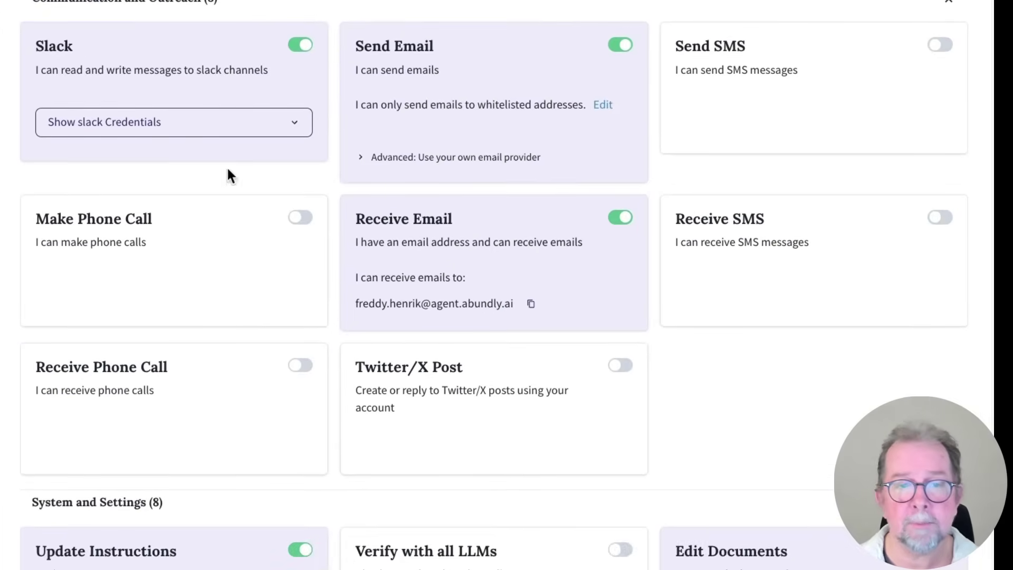
Switch on Freddy's Make Phone Call capability
left_click(299, 218)
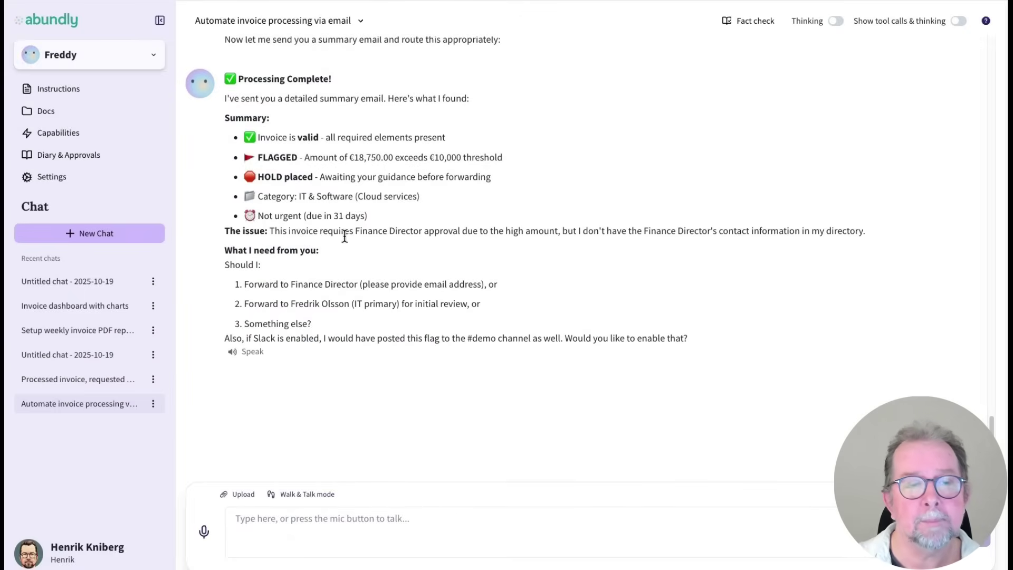
Preview Freddy's Invoice Processing Instructions as formatted text, then browse its Docs and Capabilities pages
left_click(66, 88)
left_click(312, 113)
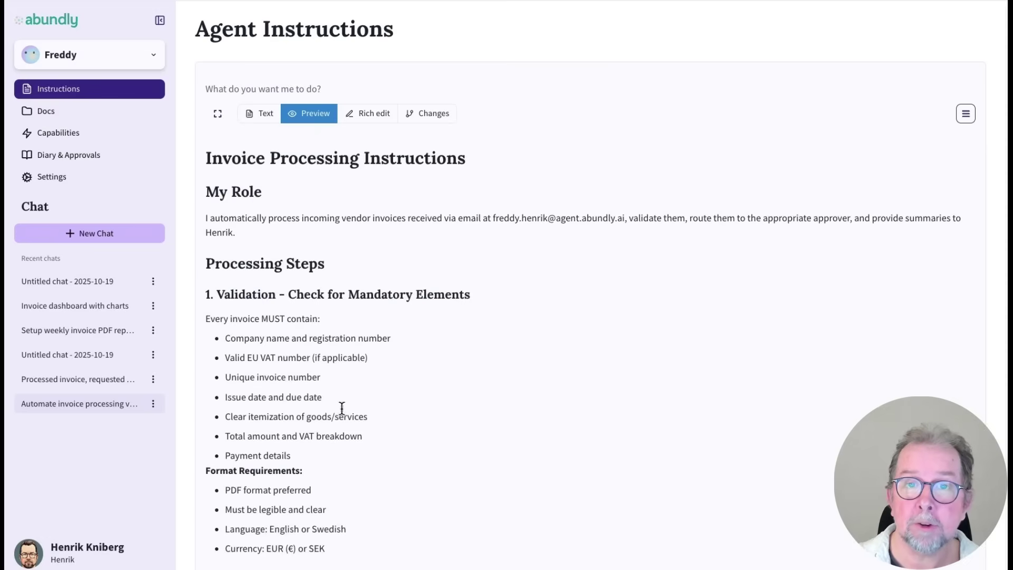
left_click(52, 112)
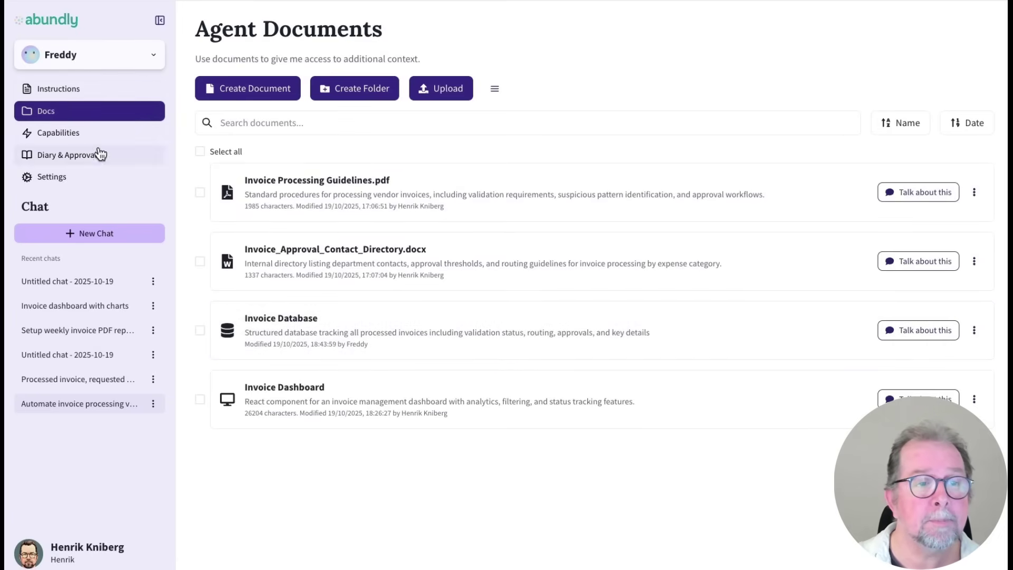
left_click(64, 135)
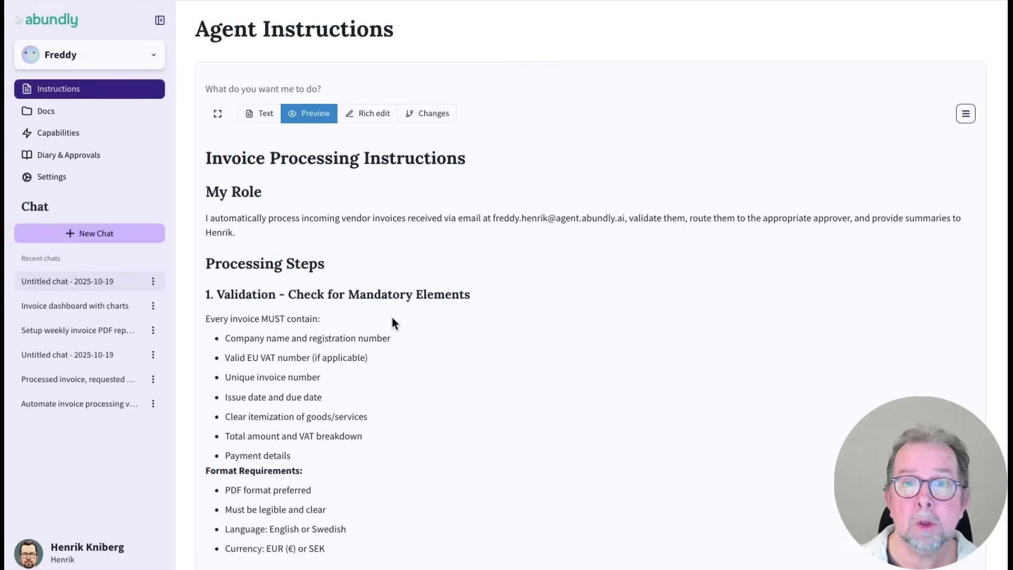
scroll(405, 334, "down", 7)
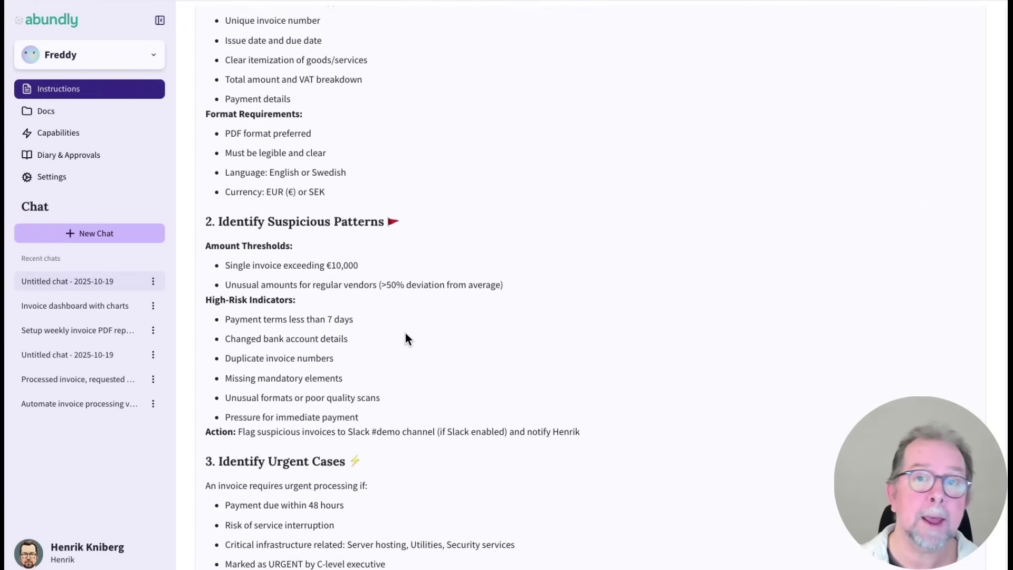
scroll(404, 333, "up", 5)
scroll(404, 336, "up", 2)
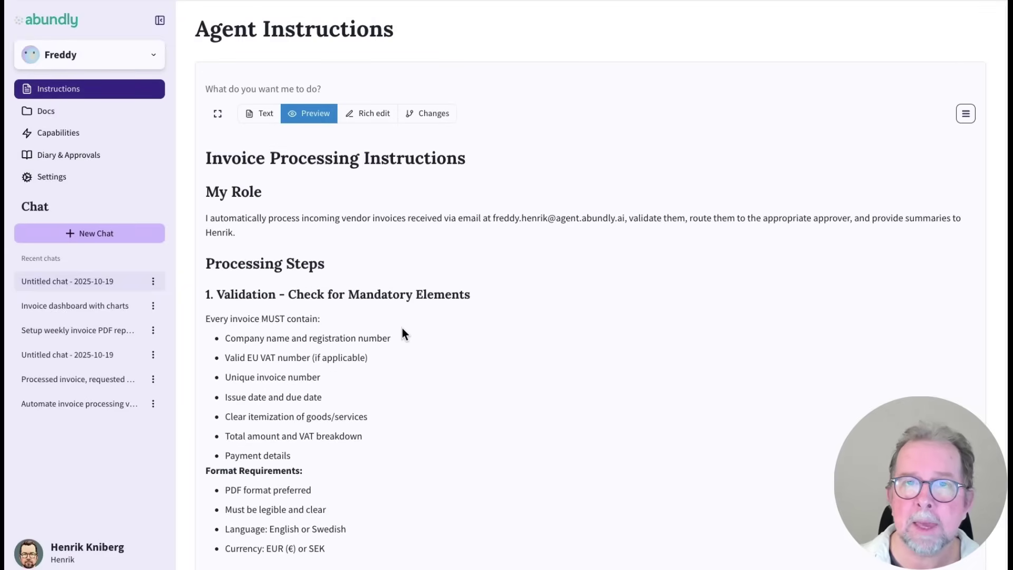